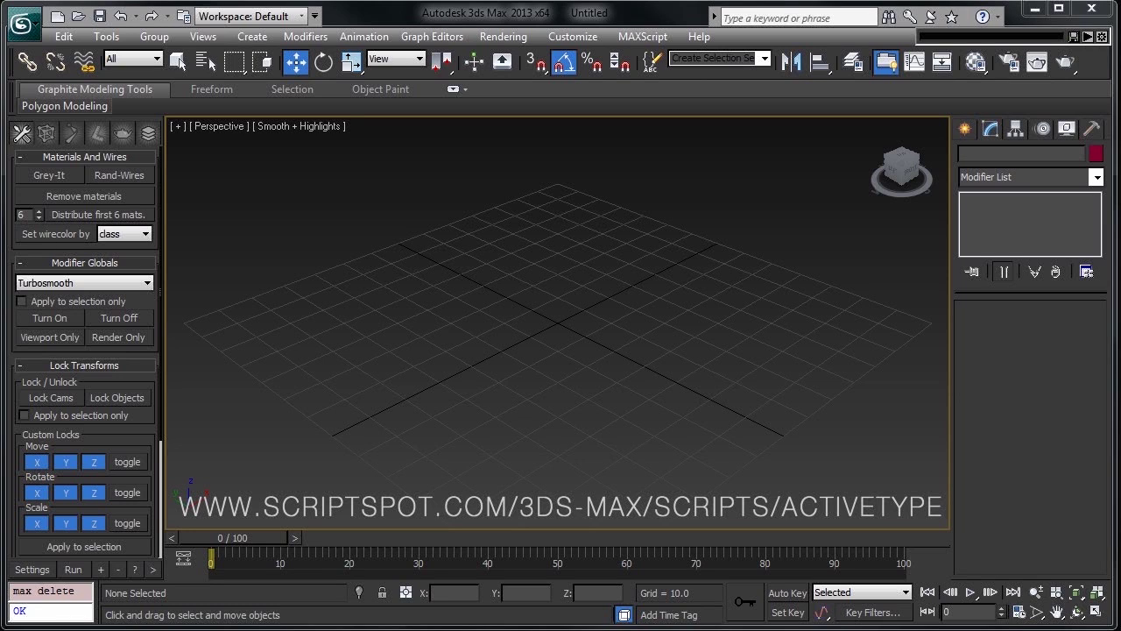
- Switch to the Script folder window, select the activetype_0.32d.ms script file and close the folder
{"action": "key", "text": "alt+Tab"}
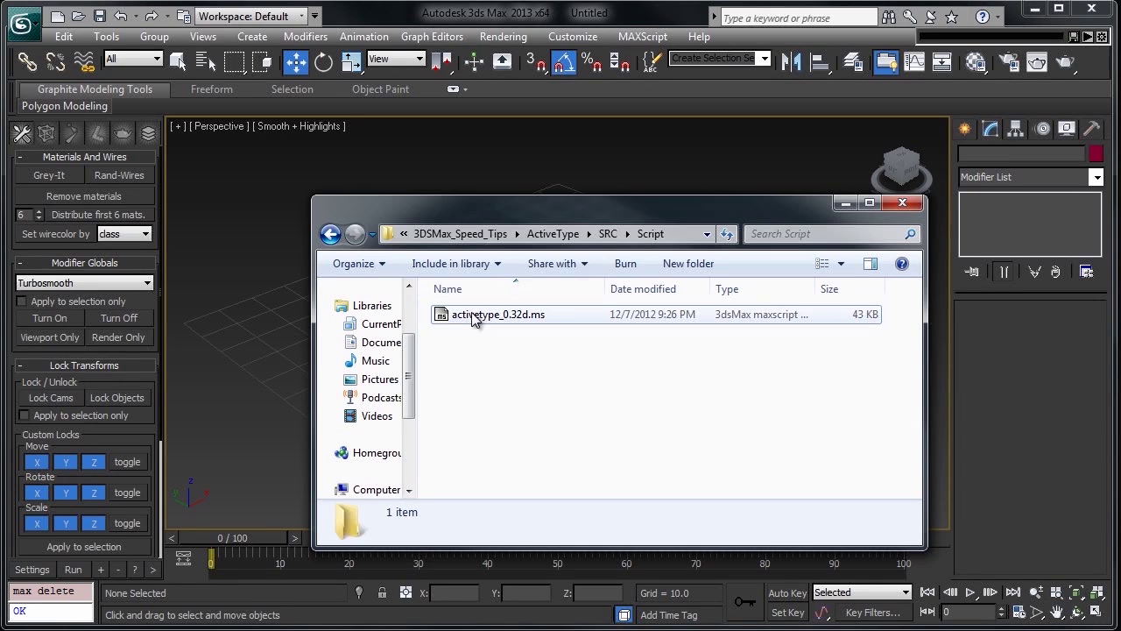
{"action": "left_click", "coordinate": [473, 317]}
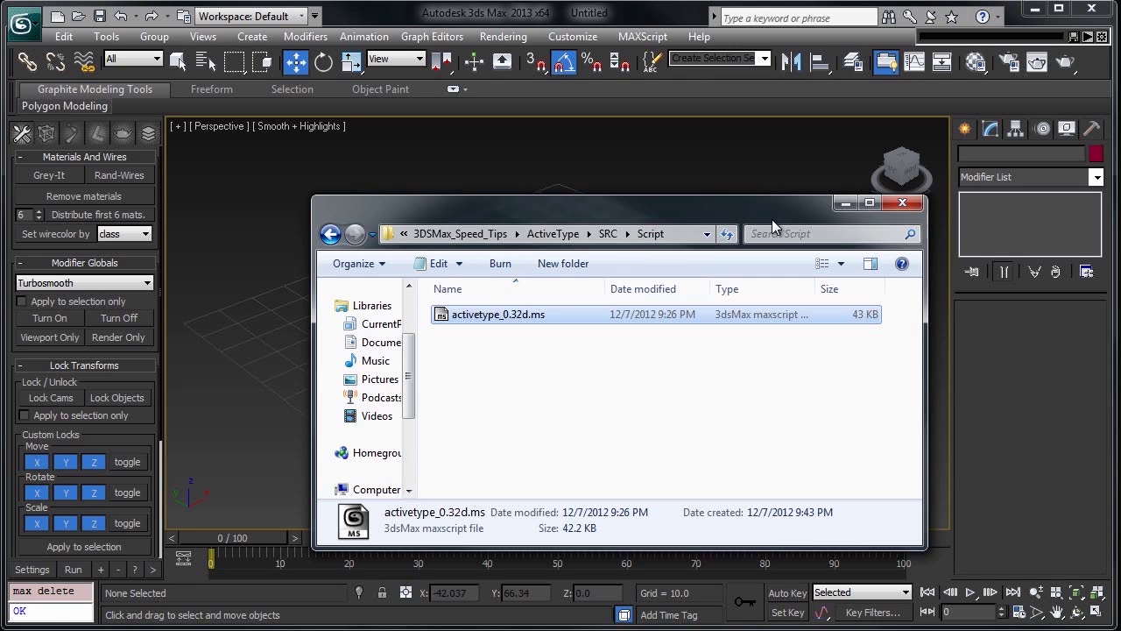
{"action": "left_click", "coordinate": [894, 205]}
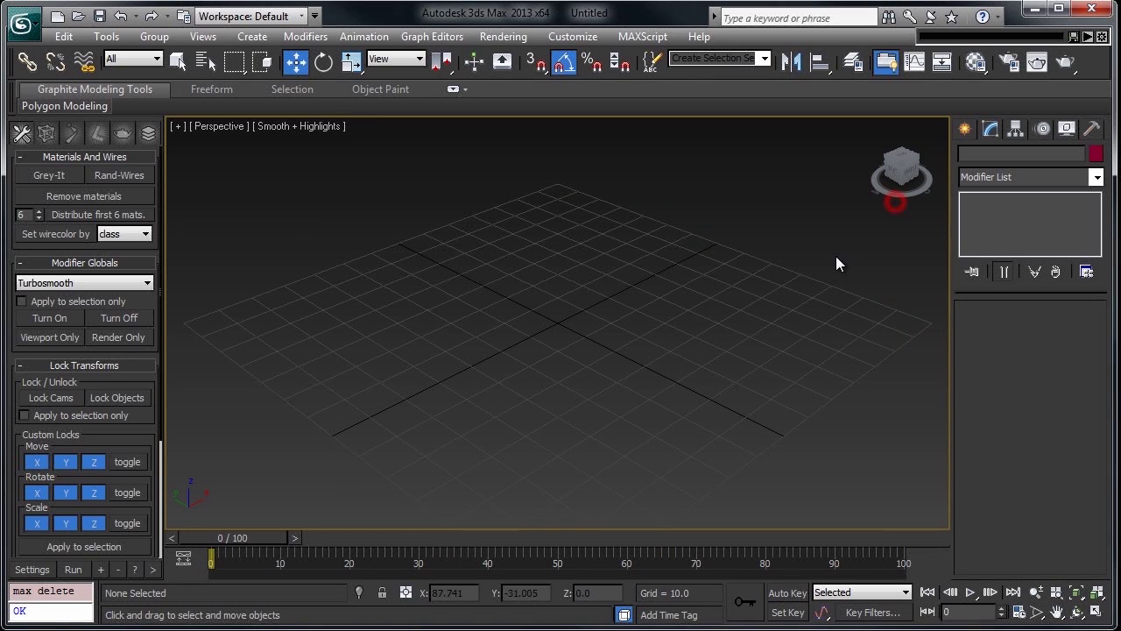
- Assign the hotkey B to the ActiveType action in the keyboard customization settings
{"action": "right_click", "coordinate": [857, 63]}
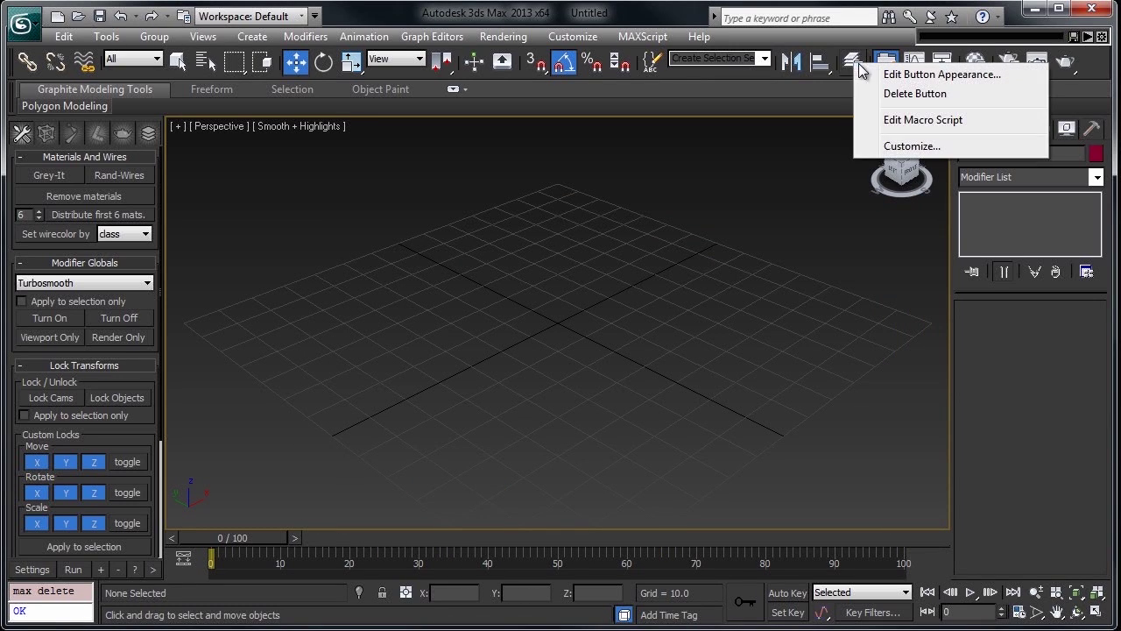
{"action": "left_click", "coordinate": [880, 153]}
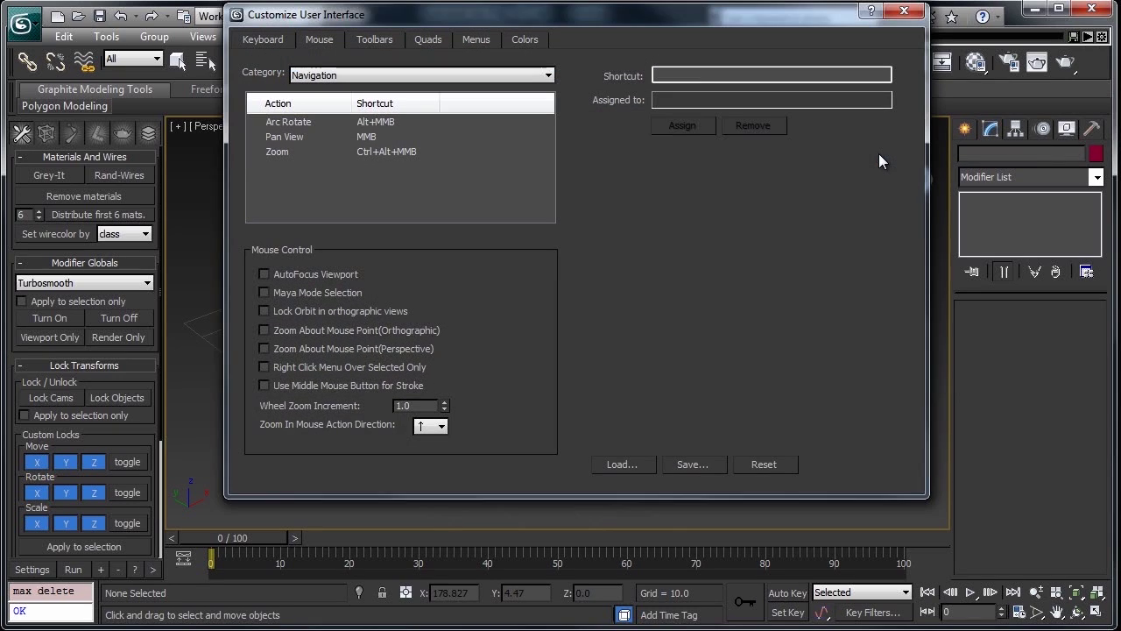
{"action": "left_click", "coordinate": [263, 41]}
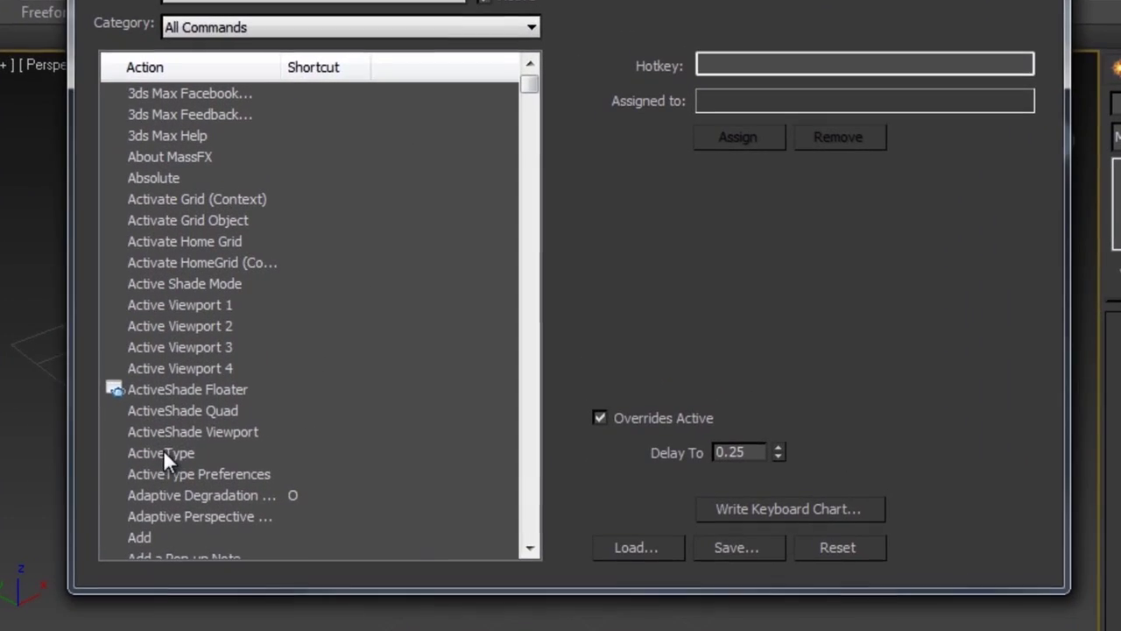
{"action": "left_click", "coordinate": [162, 453]}
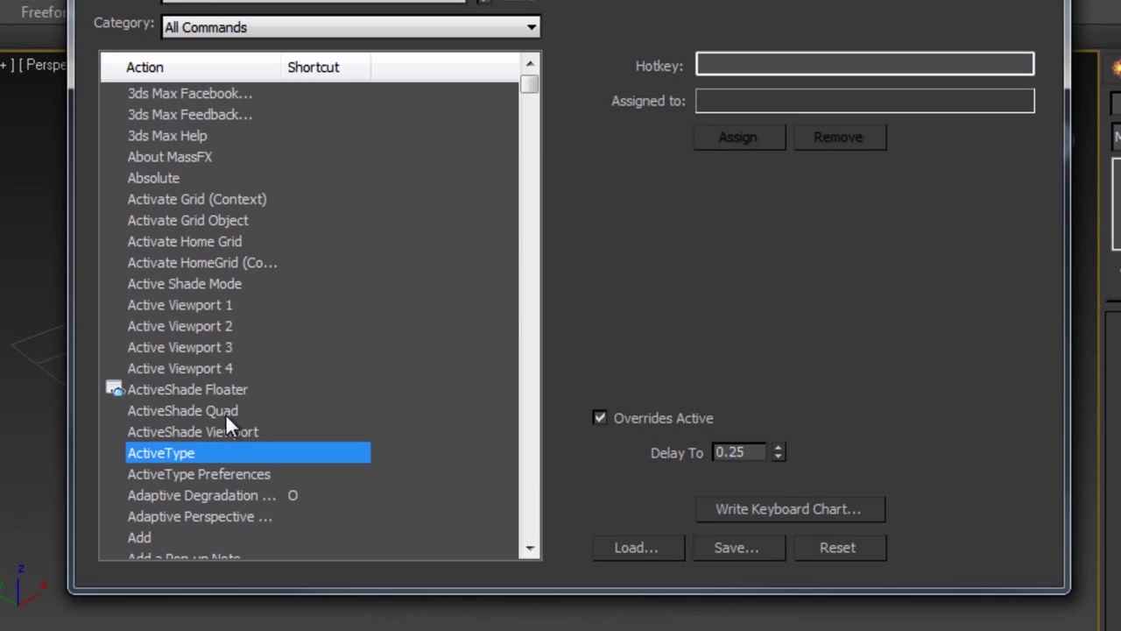
{"action": "left_click", "coordinate": [710, 65]}
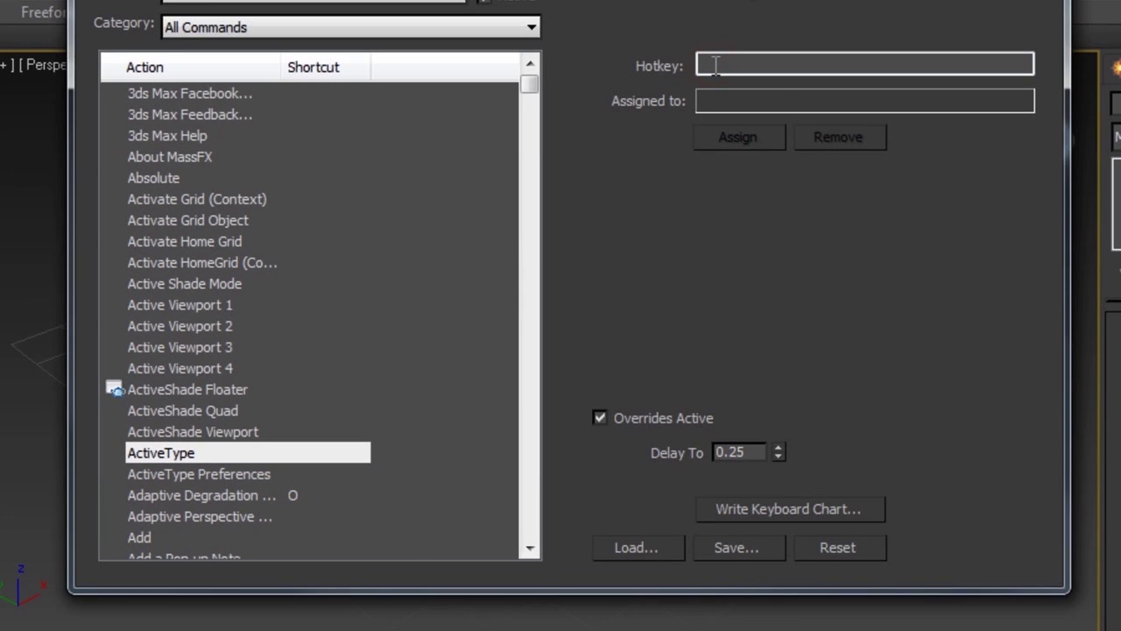
{"action": "key", "text": "b"}
{"action": "left_click", "coordinate": [762, 137]}
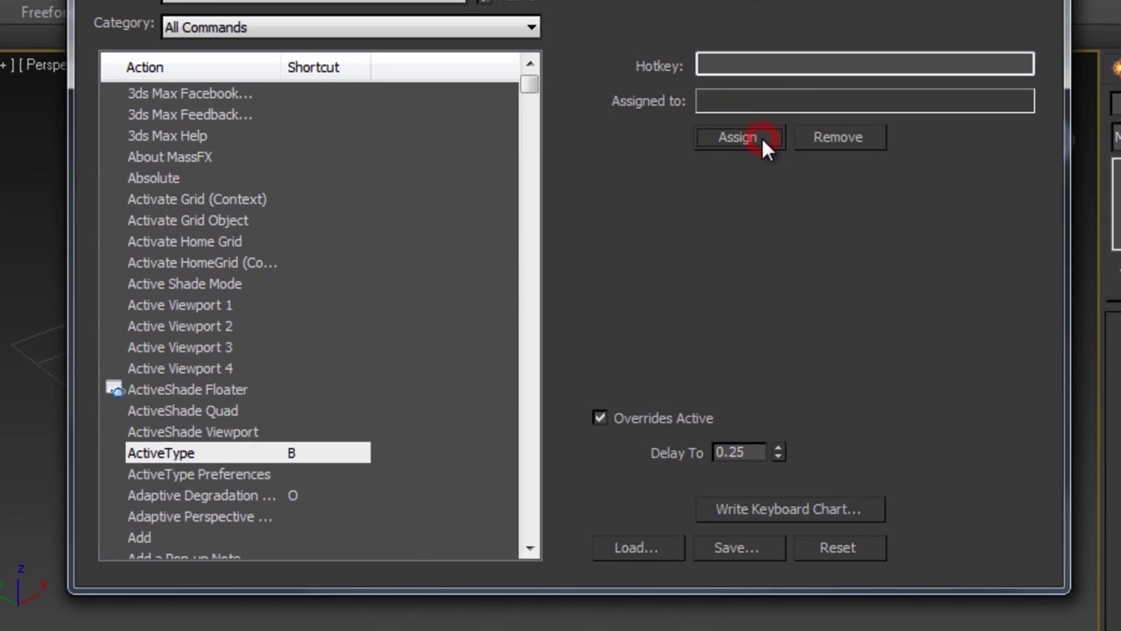
- Assign the hotkey Shift+B to the ActiveType Preferences action and close the customization dialog
{"action": "left_click", "coordinate": [210, 474]}
{"action": "left_click", "coordinate": [783, 67]}
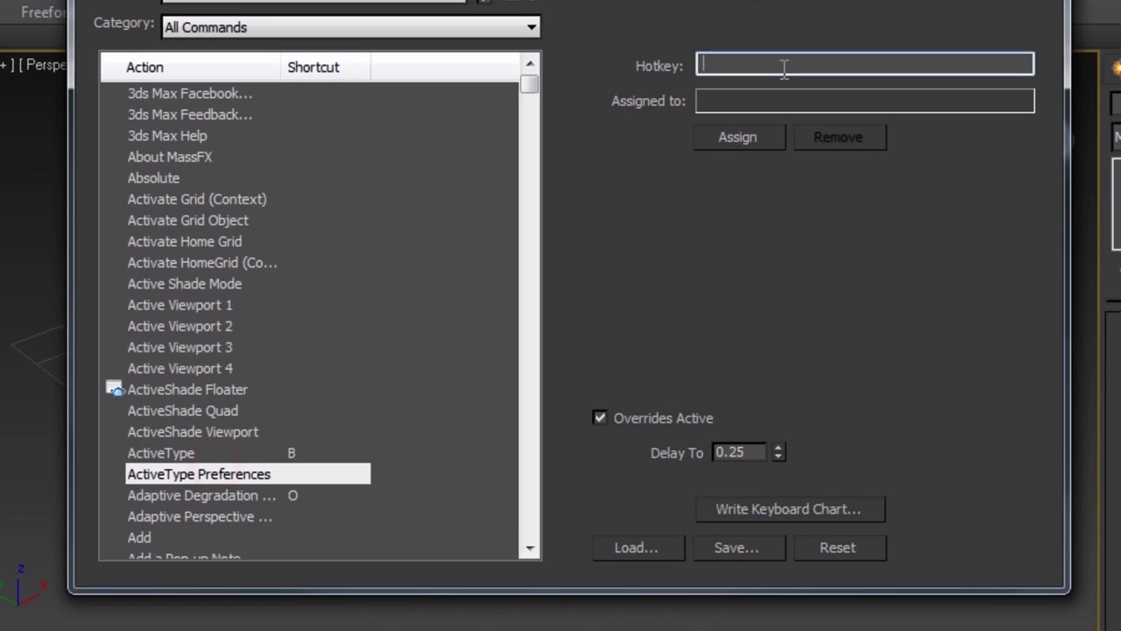
{"action": "key", "text": "shift"}
{"action": "key", "text": "shift+b"}
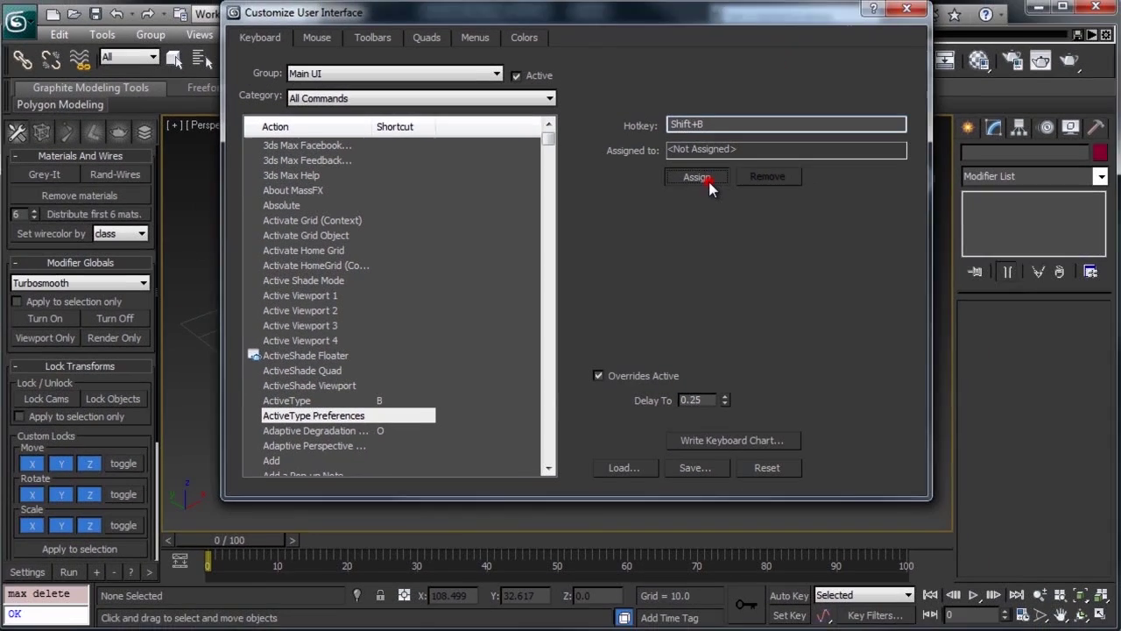
{"action": "left_click", "coordinate": [756, 143]}
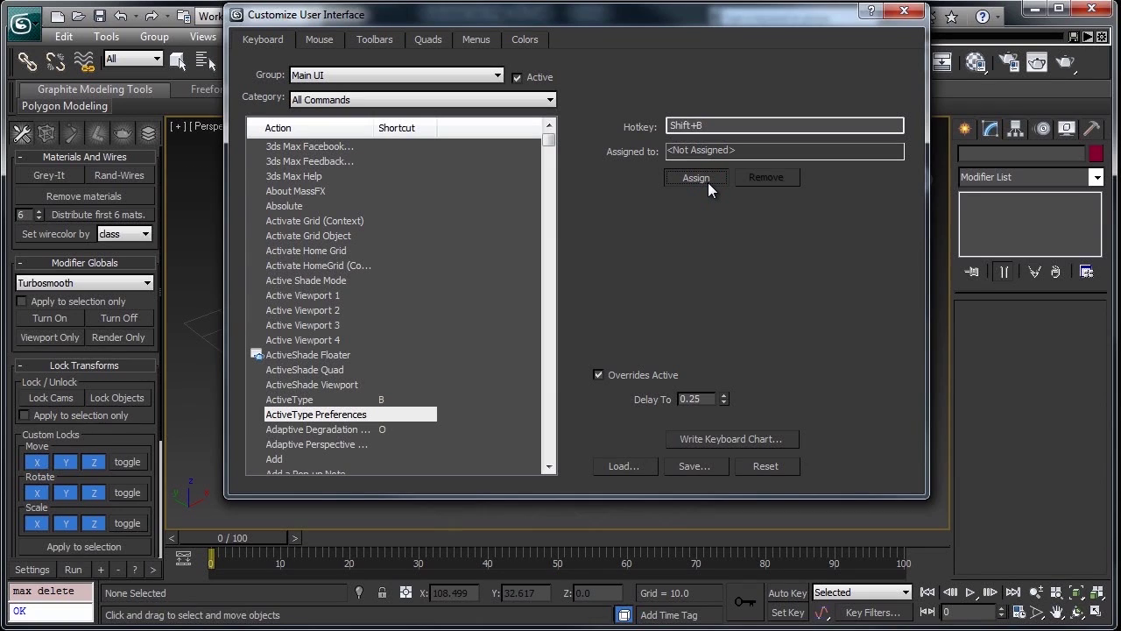
{"action": "left_click", "coordinate": [904, 11]}
- Open the ActiveType preferences with the assigned hotkey, view the settings, and close them
{"action": "left_click", "coordinate": [675, 294]}
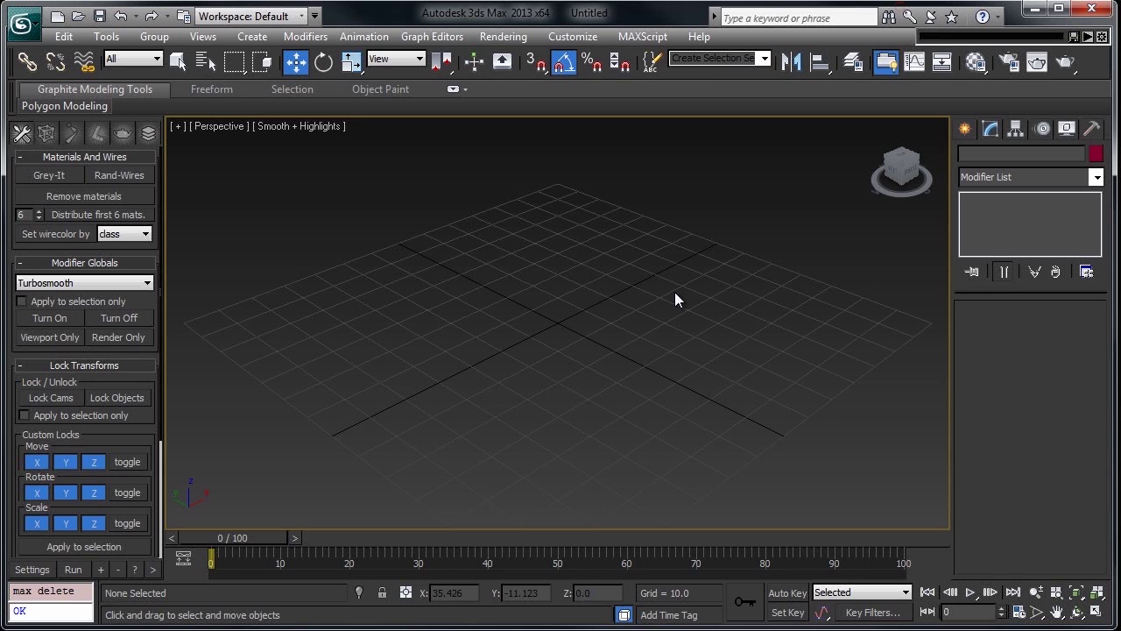
{"action": "key", "text": "shift+b"}
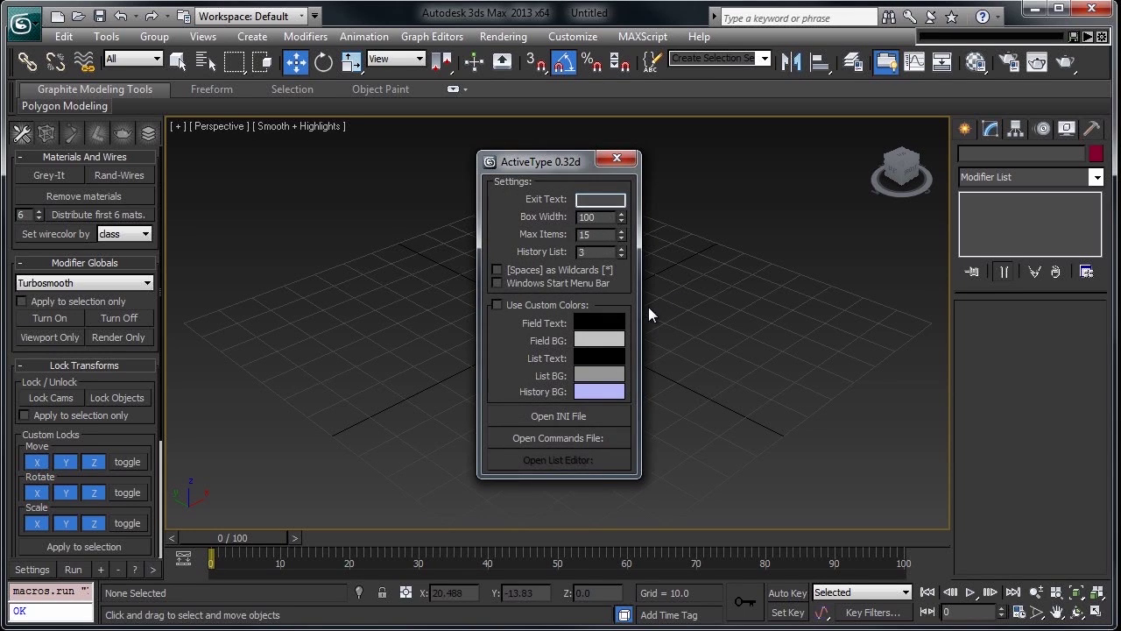
{"action": "left_click", "coordinate": [624, 159]}
{"action": "key", "text": "Delete"}
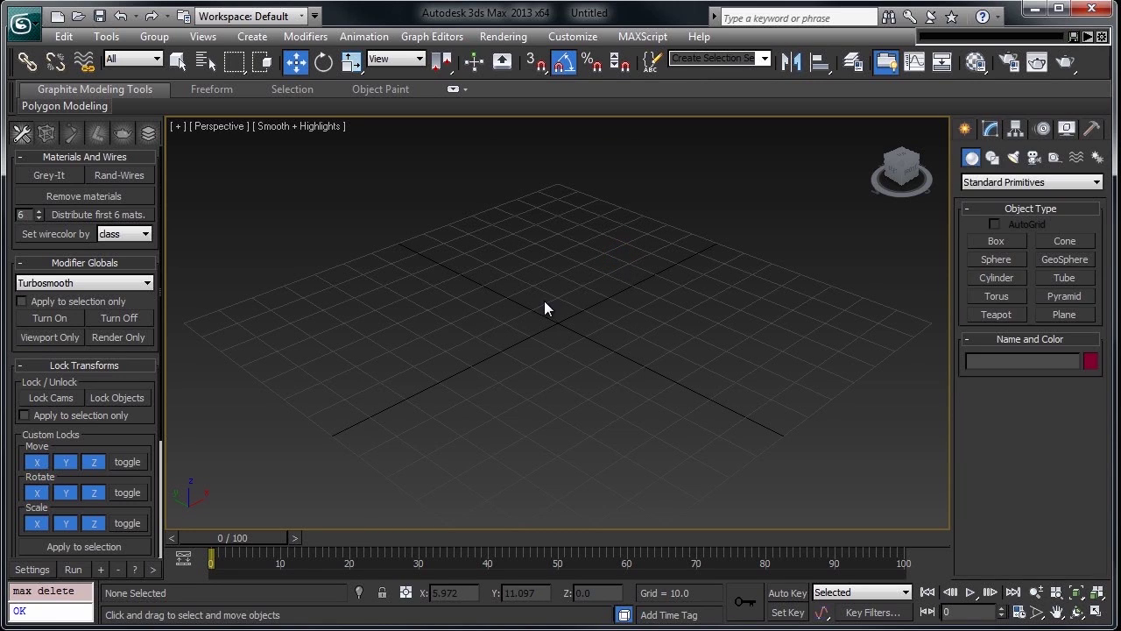
- Draw an OilTank from the Extended Primitives category near the grid's centre and delete it
{"action": "left_click", "coordinate": [987, 186]}
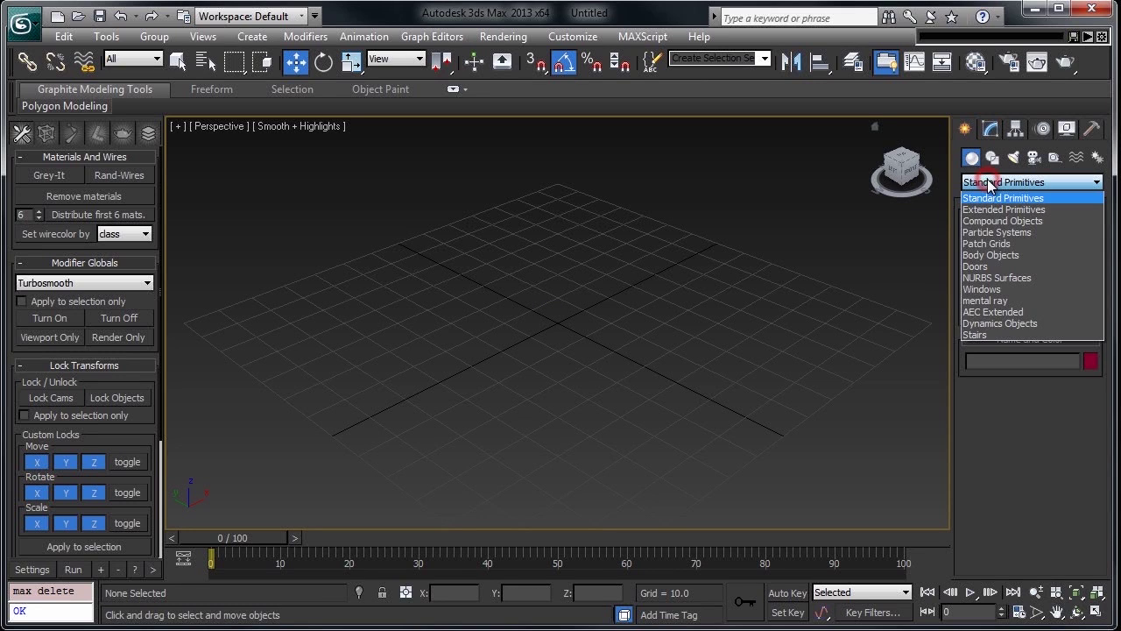
{"action": "left_click", "coordinate": [1003, 208]}
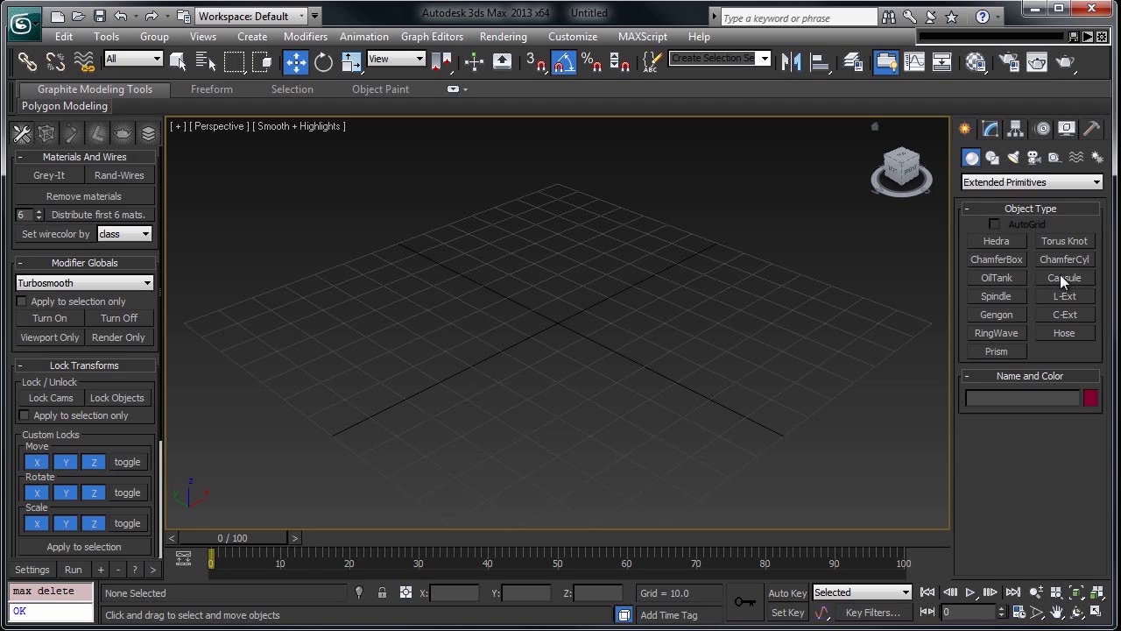
{"action": "left_click", "coordinate": [997, 278]}
{"action": "left_click_drag", "start_coordinate": [568, 340], "coordinate": [580, 343]}
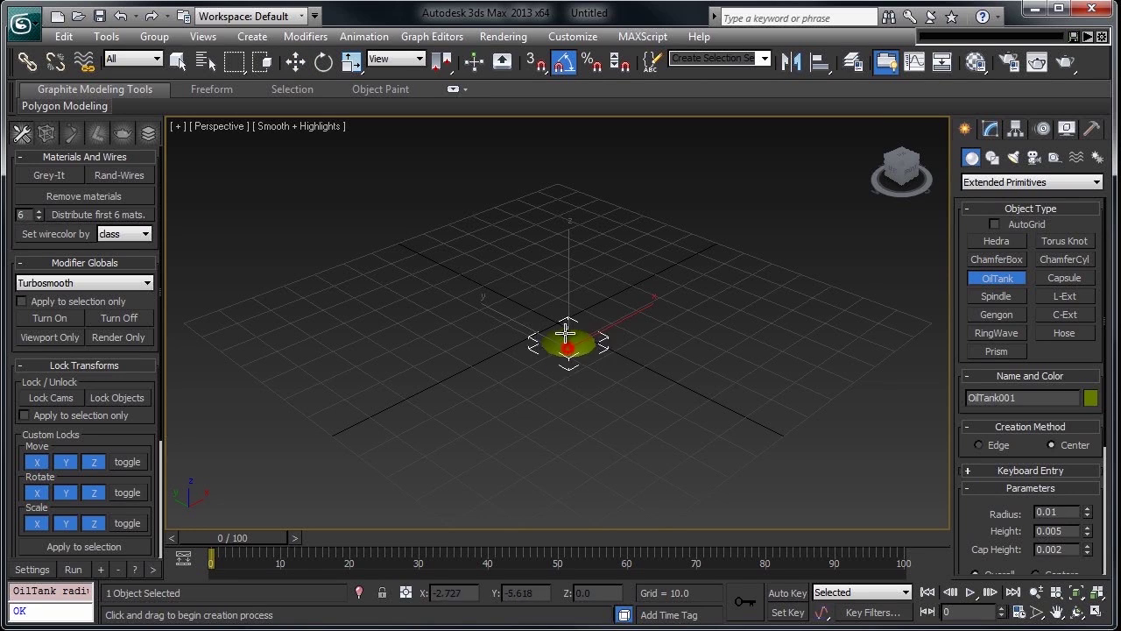
{"action": "double_click", "coordinate": [576, 223]}
{"action": "key", "text": "Delete"}
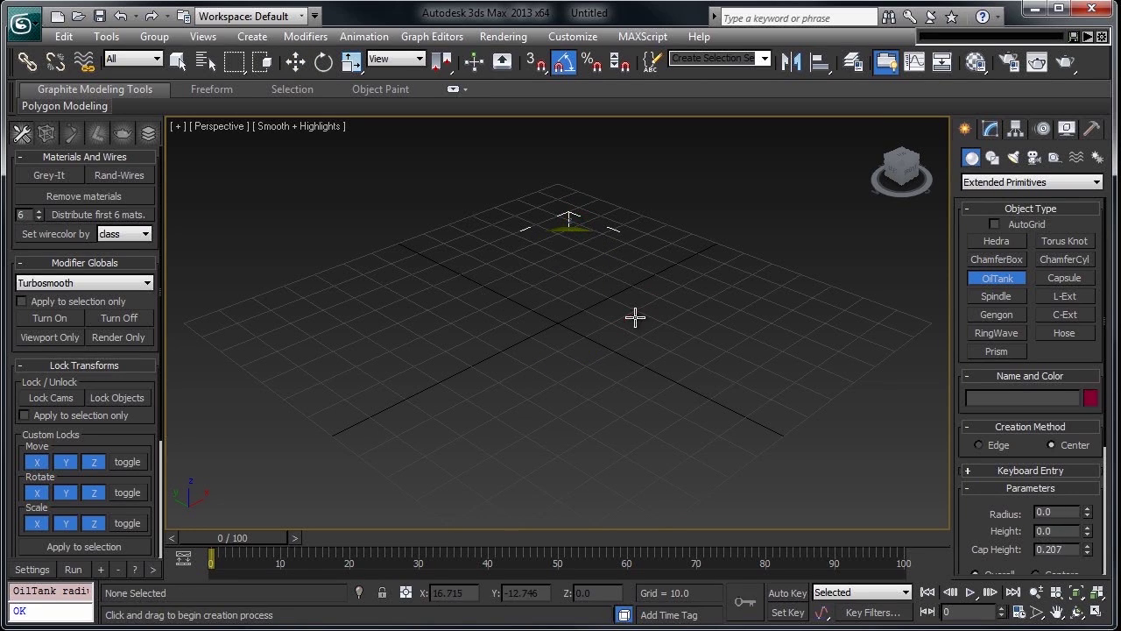
{"action": "right_click", "coordinate": [605, 313]}
- Draw an OilTank of about 18 radius and 34 height using the ActiveType search, and delete it
{"action": "type", "text": "x delete"}
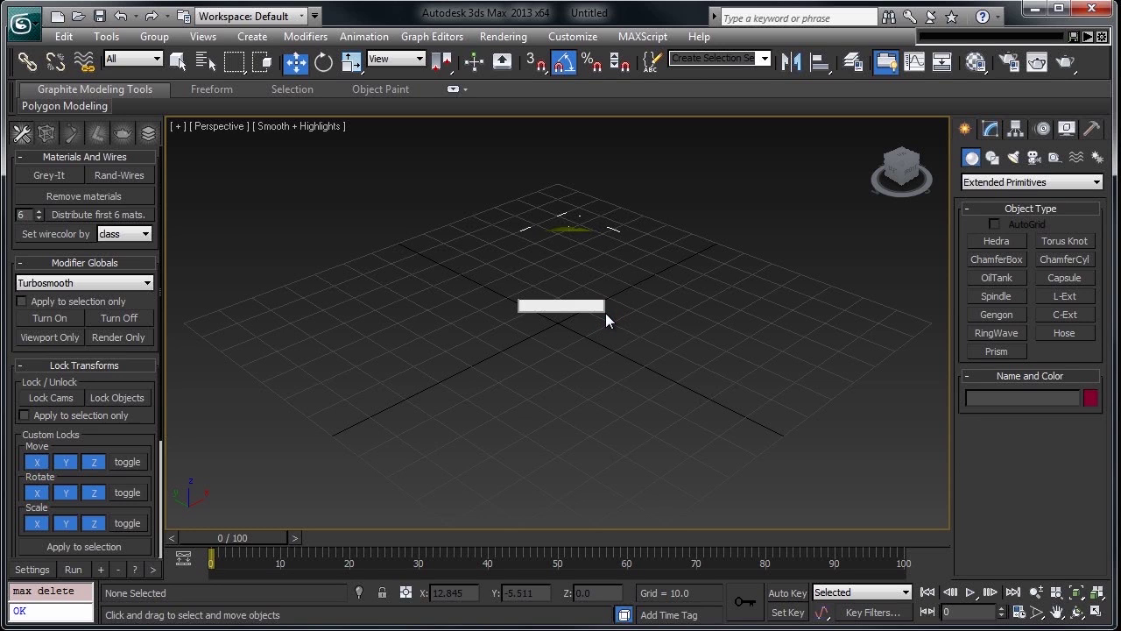
{"action": "type", "text": "oi"}
{"action": "key", "text": "Return"}
{"action": "left_click_drag", "start_coordinate": [569, 369], "coordinate": [571, 339]}
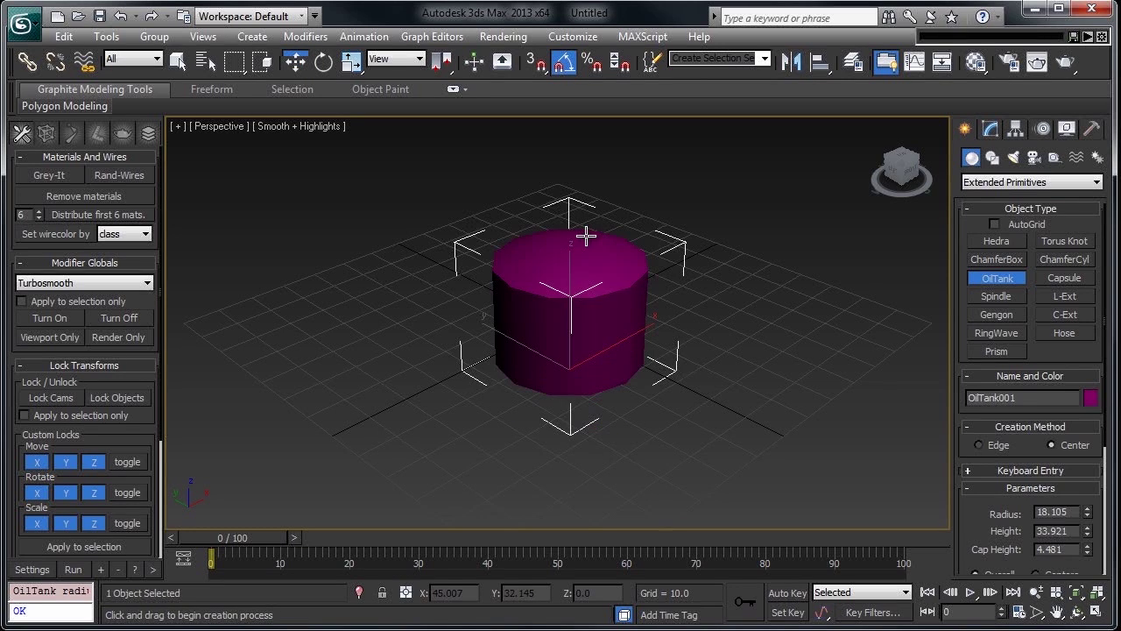
{"action": "double_click", "coordinate": [586, 236]}
{"action": "key", "text": "Delete"}
{"action": "right_click", "coordinate": [739, 335]}
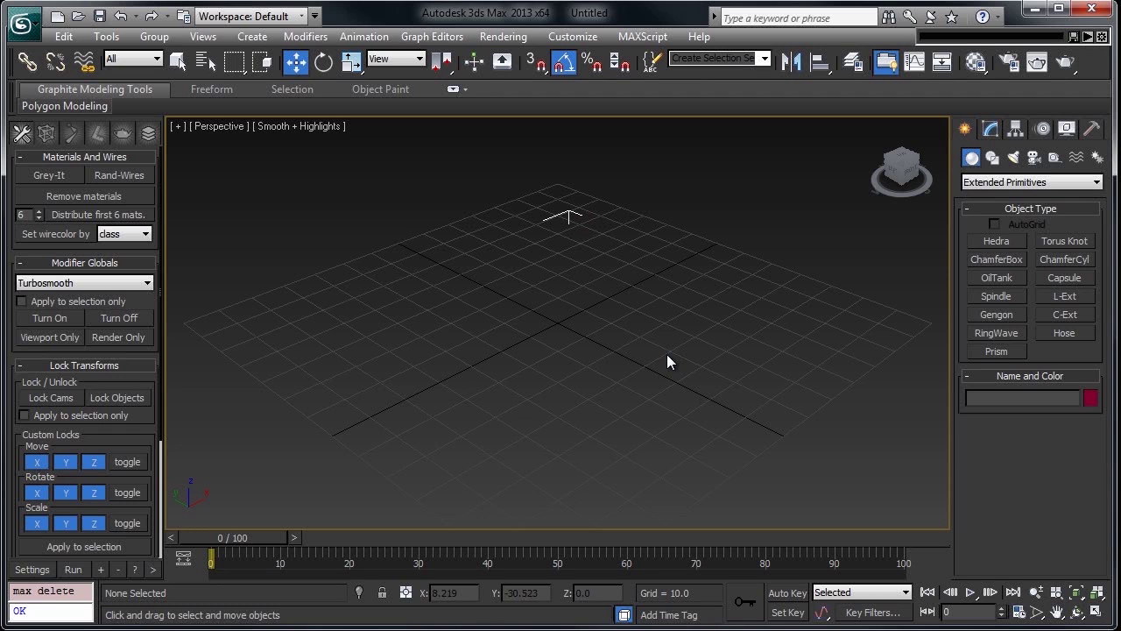
- Using the ActiveType search, draw a large teapot at the grid's centre and a small one near the grid's corner
{"action": "type", "text": "xte"}
{"action": "key", "text": "Return"}
{"action": "left_click_drag", "start_coordinate": [563, 351], "coordinate": [612, 268]}
{"action": "left_click_drag", "start_coordinate": [880, 418], "coordinate": [868, 394]}
{"action": "right_click", "coordinate": [837, 426]}
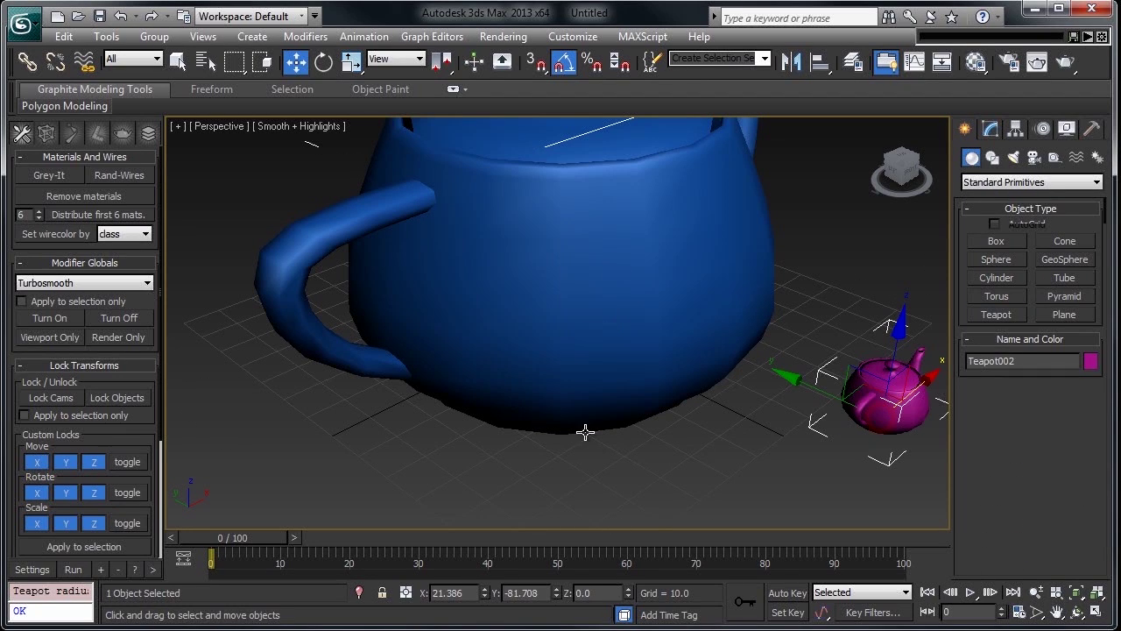
{"action": "type", "text": "xte"}
{"action": "left_click", "coordinate": [686, 478]}
{"action": "left_click", "coordinate": [795, 480]}
- Find Rectangle with the ActiveType search and draw a long, narrow rectangle between the two teapots
{"action": "type", "text": "xrect"}
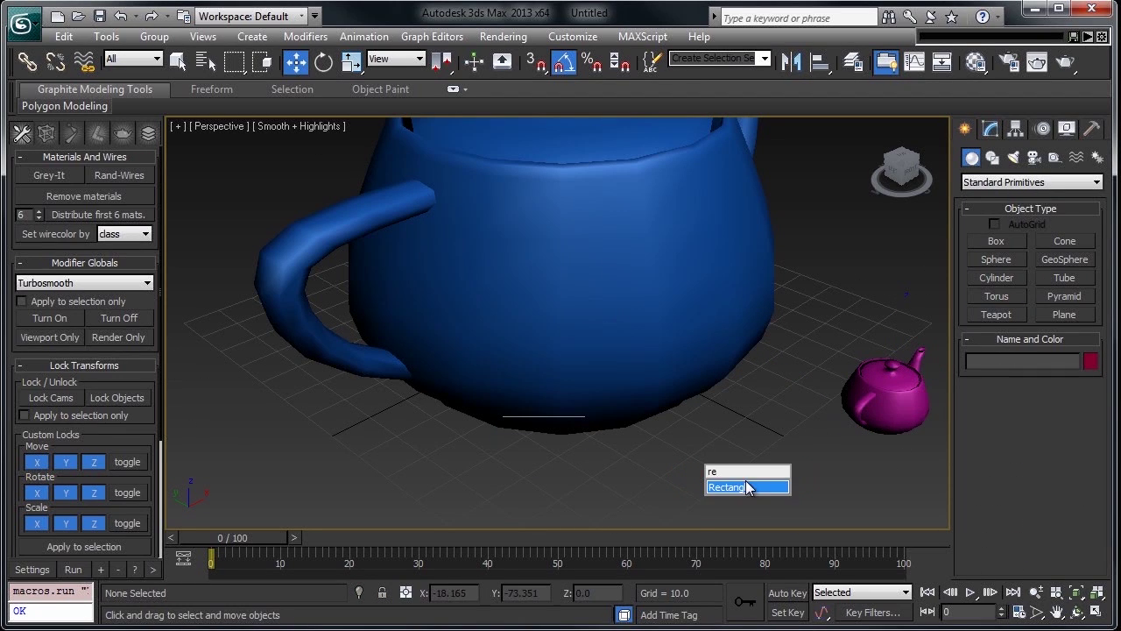
{"action": "key", "text": "Return"}
{"action": "left_click_drag", "start_coordinate": [717, 480], "coordinate": [821, 354]}
{"action": "right_click", "coordinate": [818, 298]}
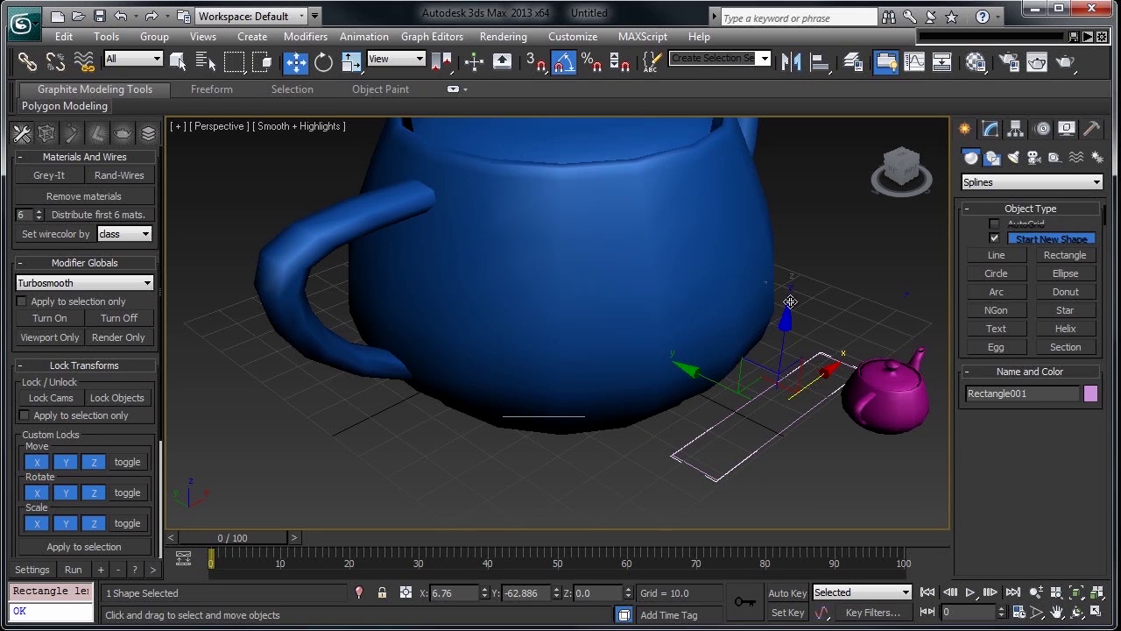
- Find bipedSystem with the ActiveType search and draw a biped figure beyond the small teapot
{"action": "scroll", "coordinate": [785, 316], "scroll_direction": "down", "scroll_amount": 3}
{"action": "left_click", "coordinate": [889, 301]}
{"action": "type", "text": "xbi"}
{"action": "type", "text": "p"}
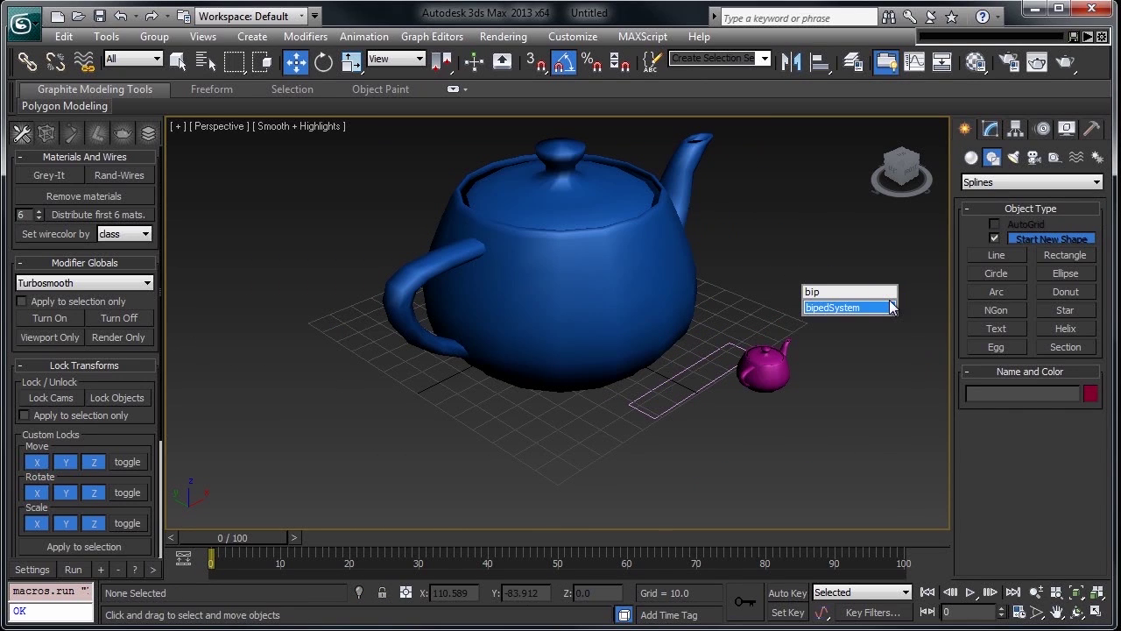
{"action": "key", "text": "Return"}
{"action": "left_click_drag", "start_coordinate": [841, 294], "coordinate": [764, 141]}
{"action": "right_click", "coordinate": [824, 294]}
- Delete every object in the scene
{"action": "left_click", "coordinate": [799, 321]}
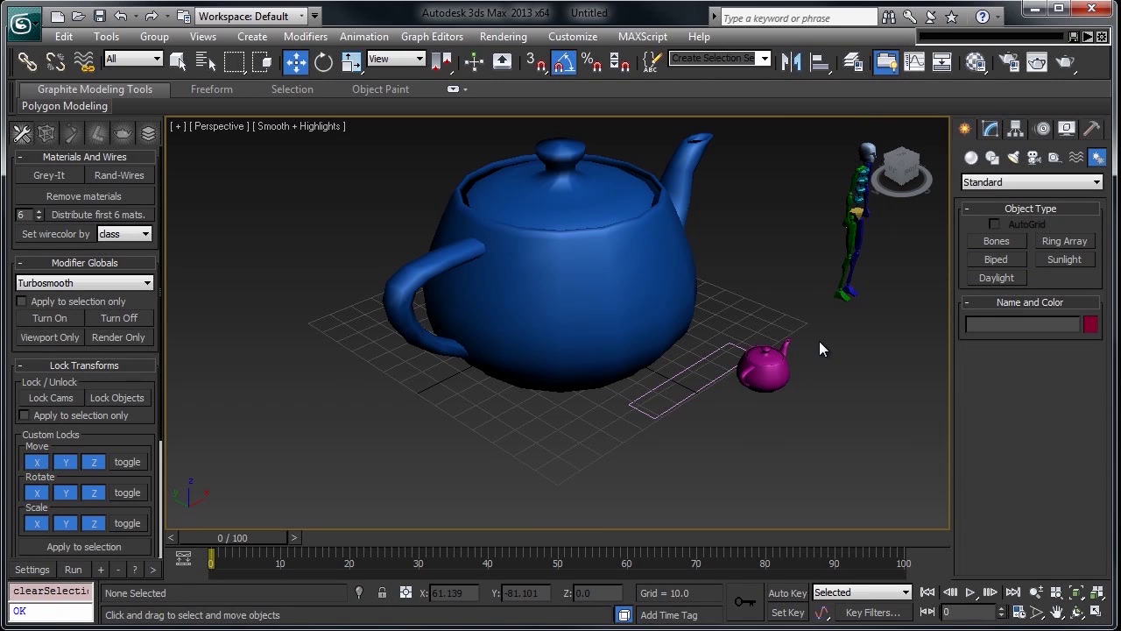
{"action": "key", "text": "ctrl+a"}
{"action": "key", "text": "Delete"}
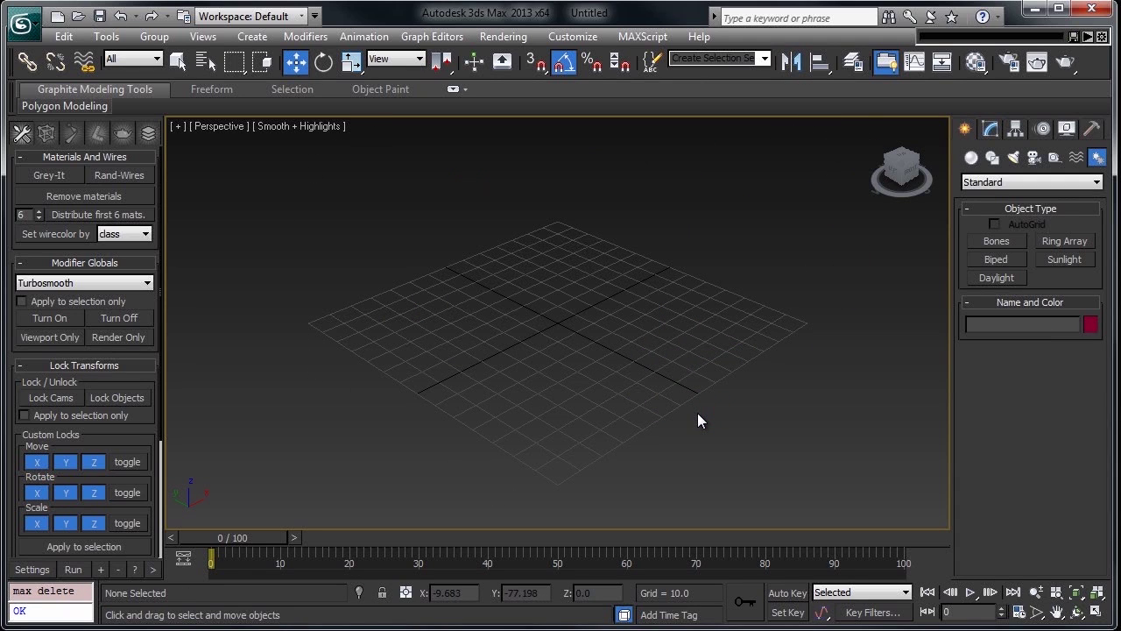
- Find Box with the ActiveType search, draw a box at the grid's centre and fit it in the viewport
{"action": "type", "text": "xbox"}
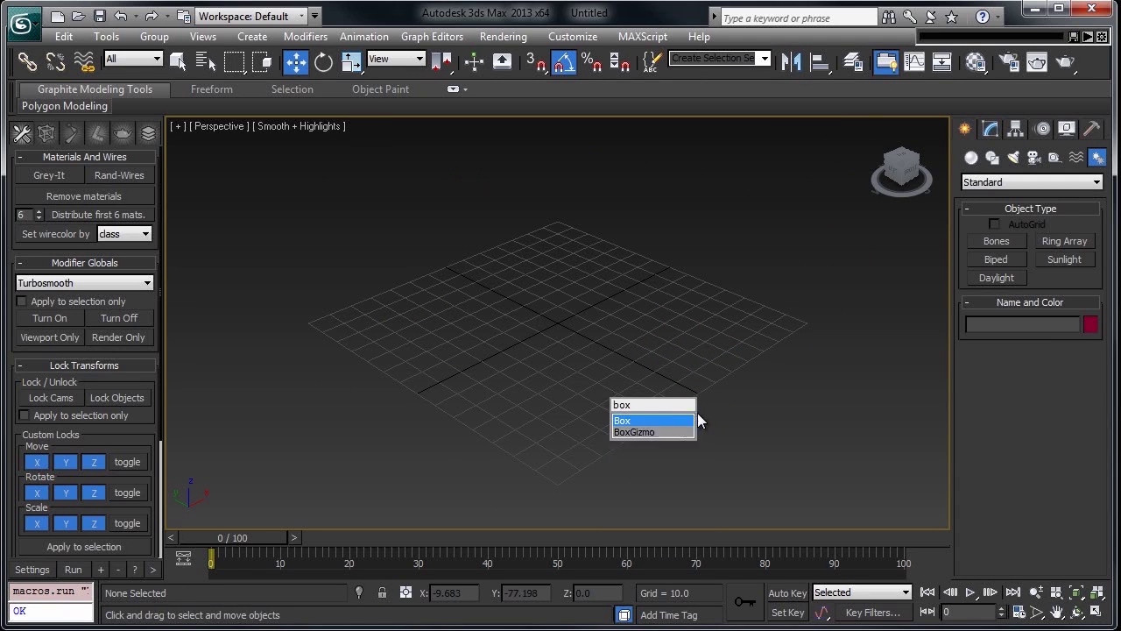
{"action": "key", "text": "Return"}
{"action": "left_click_drag", "start_coordinate": [618, 335], "coordinate": [543, 278]}
{"action": "left_click", "coordinate": [594, 191]}
{"action": "key", "text": "w"}
{"action": "key", "text": "z"}
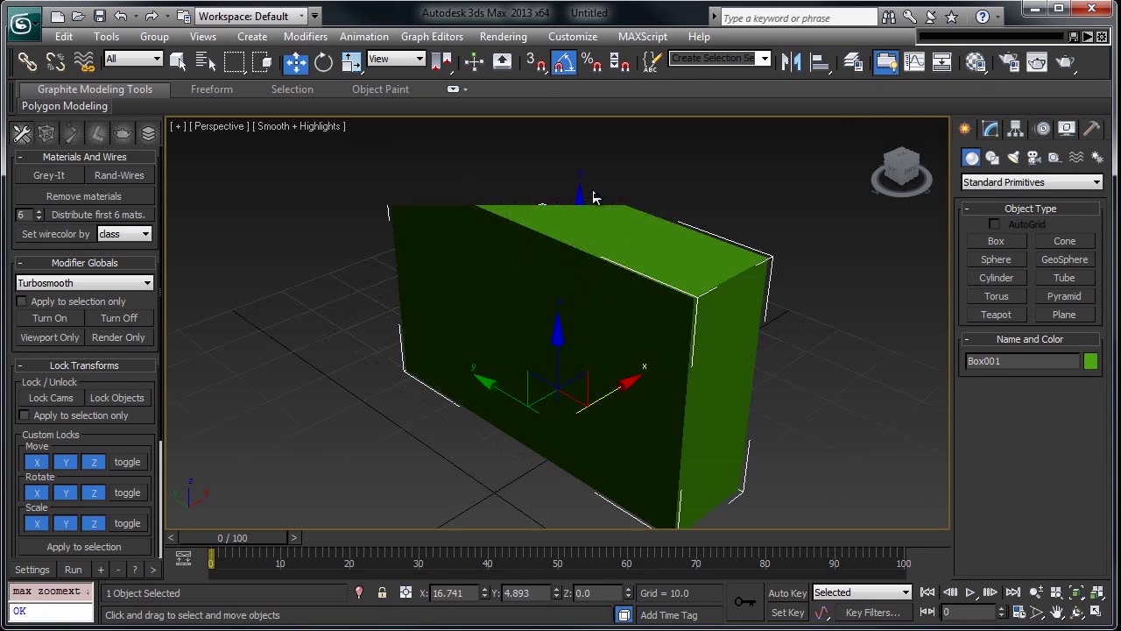
- Add a TurboSmooth modifier to the box using the ActiveType search
{"action": "key", "text": "Tab"}
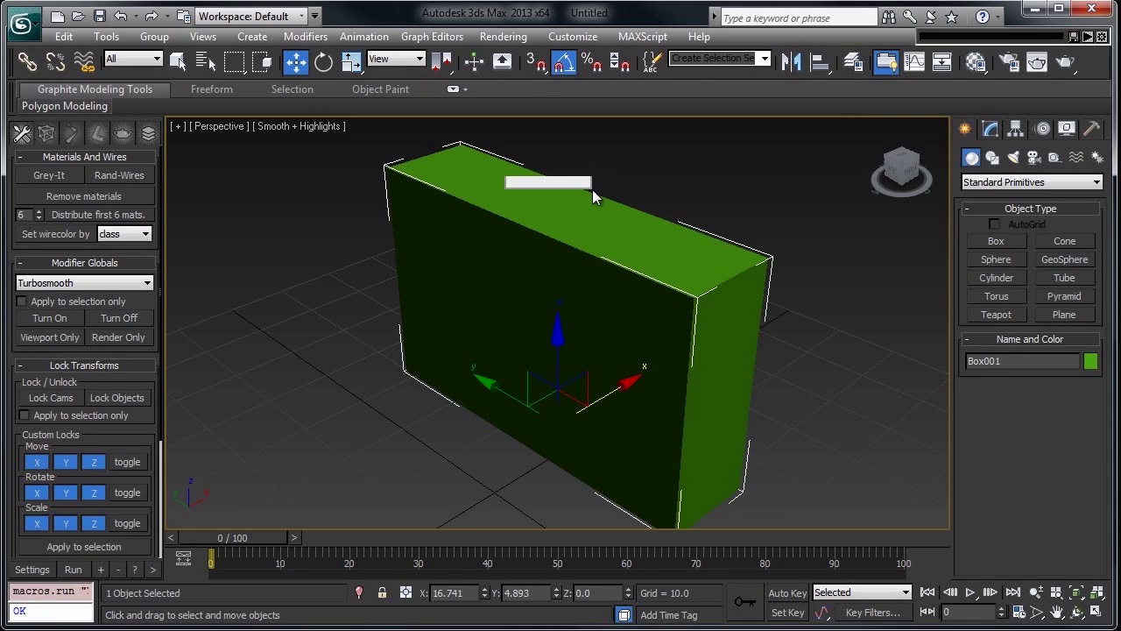
{"action": "type", "text": "tu"}
{"action": "key", "text": "Return"}
- Add a Bend modifier to the box through the ActiveType search and set its angle to 107
{"action": "key", "text": "Tab"}
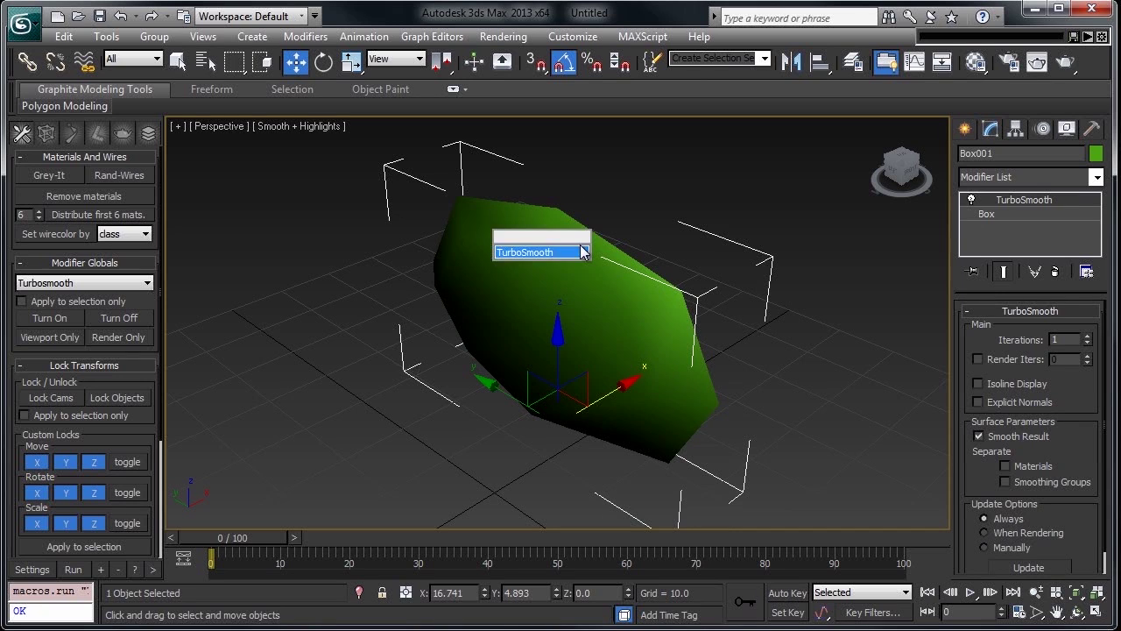
{"action": "type", "text": "be"}
{"action": "key", "text": "Return"}
{"action": "left_click_drag", "start_coordinate": [1080, 346], "coordinate": [1080, 324]}
- Add a Subdivide modifier above the Bend on the box using the ActiveType search
{"action": "key", "text": "Tab"}
{"action": "type", "text": "sub"}
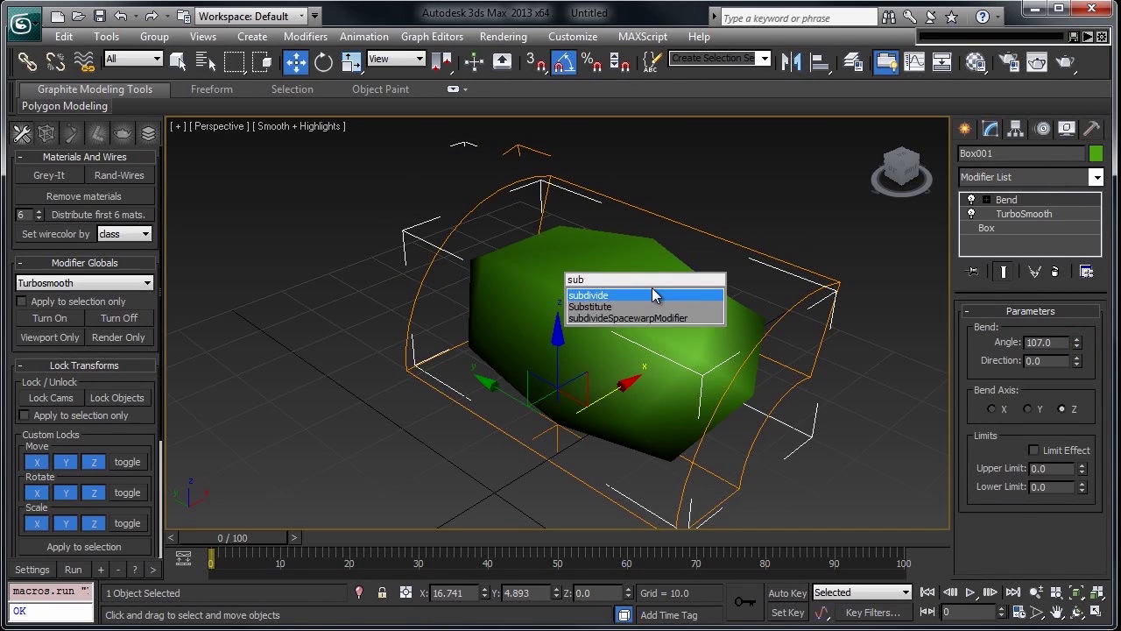
{"action": "key", "text": "Return"}
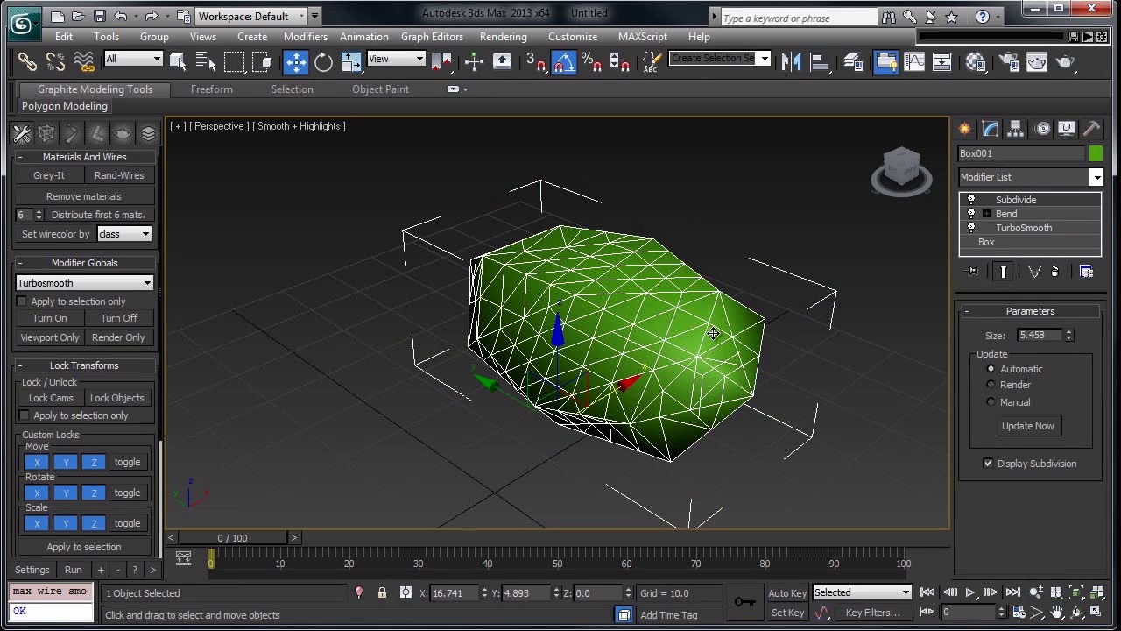
{"action": "left_click_drag", "start_coordinate": [1021, 292], "coordinate": [1014, 395]}
{"action": "middle_click_drag", "start_coordinate": [453, 445], "coordinate": [663, 334]}
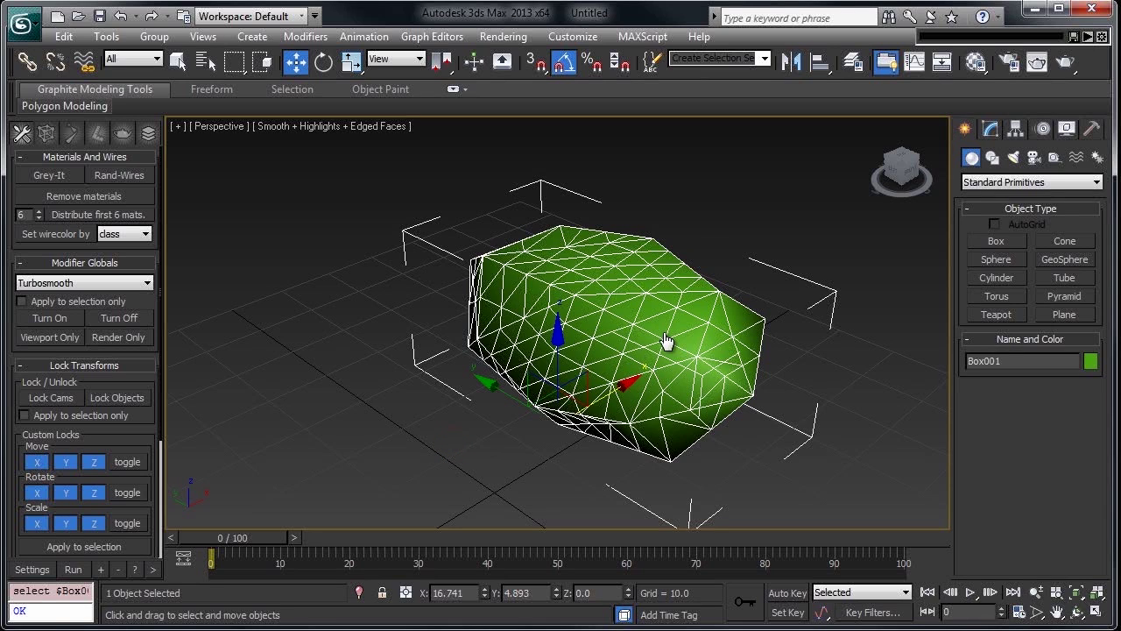
- Delete the box and draw six teapots of different sizes across the grid with Teapot from the ActiveType search
{"action": "key", "text": "Delete"}
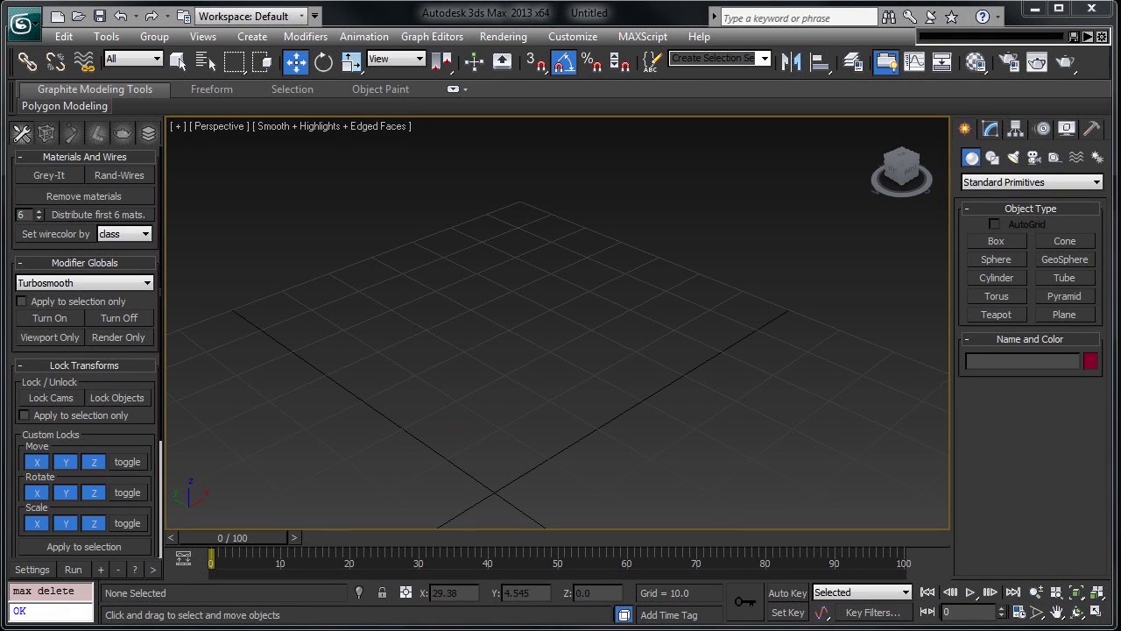
{"action": "key", "text": "x"}
{"action": "key", "text": "Return"}
{"action": "left_click_drag", "start_coordinate": [533, 353], "coordinate": [657, 385]}
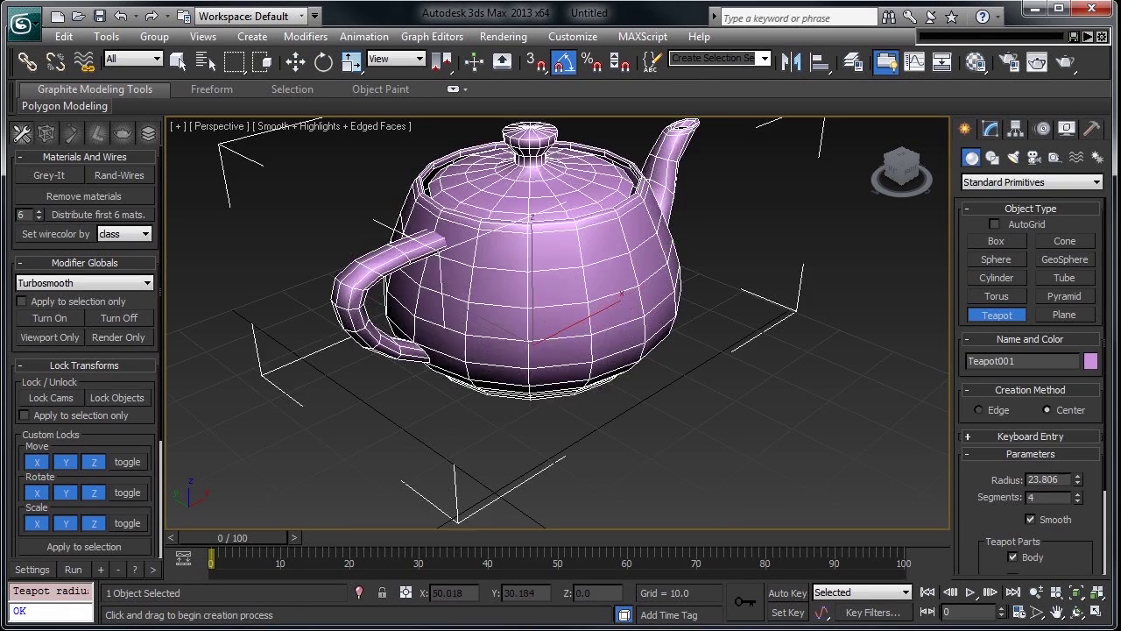
{"action": "left_click_drag", "start_coordinate": [793, 421], "coordinate": [842, 433]}
{"action": "scroll", "coordinate": [558, 350], "scroll_direction": "down", "scroll_amount": 2}
{"action": "left_click_drag", "start_coordinate": [447, 447], "coordinate": [511, 463]}
{"action": "left_click_drag", "start_coordinate": [652, 471], "coordinate": [663, 476]}
{"action": "left_click_drag", "start_coordinate": [806, 464], "coordinate": [832, 474]}
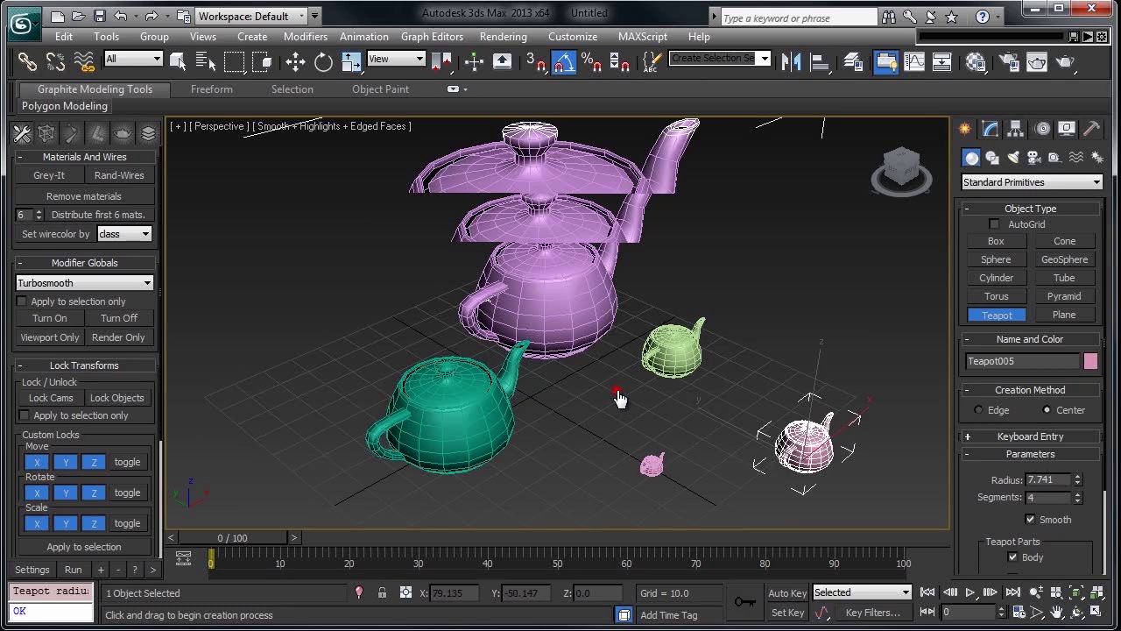
{"action": "left_click_drag", "start_coordinate": [817, 360], "coordinate": [824, 363]}
{"action": "right_click", "coordinate": [819, 355]}
- Find Freecamera with the ActiveType search, place five free cameras around the teapots and clear the selection
{"action": "left_click", "coordinate": [701, 298]}
{"action": "type", "text": "xfre"}
{"action": "key", "text": "Return"}
{"action": "left_click", "coordinate": [771, 263]}
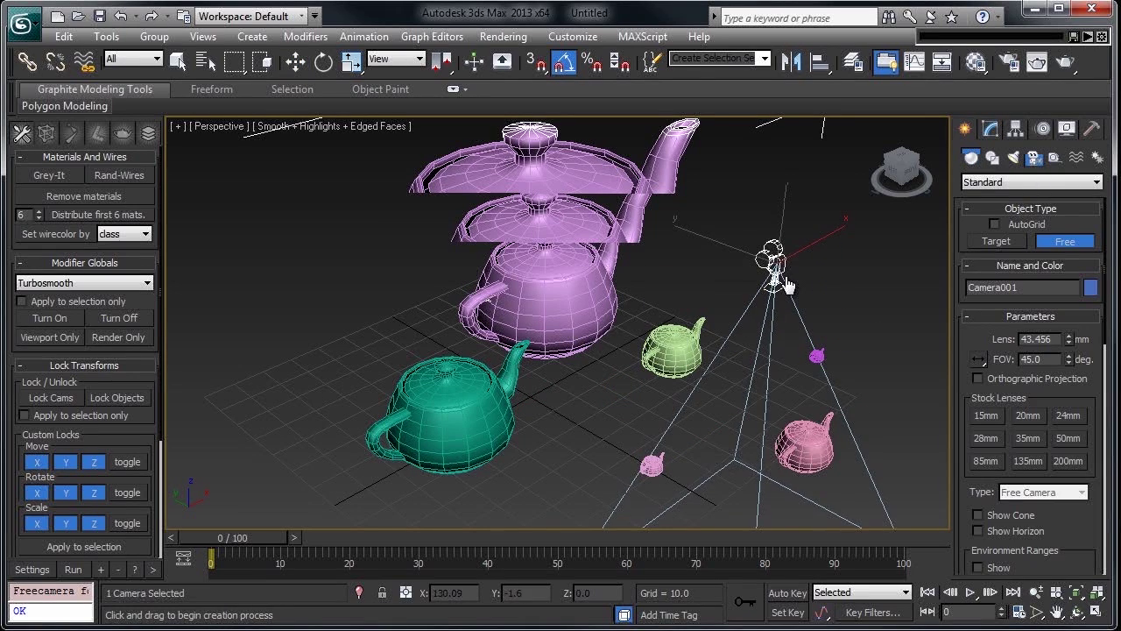
{"action": "left_click", "coordinate": [738, 377]}
{"action": "left_click", "coordinate": [605, 412]}
{"action": "left_click", "coordinate": [322, 306]}
{"action": "left_click", "coordinate": [307, 458]}
{"action": "right_click", "coordinate": [731, 279]}
{"action": "left_click", "coordinate": [730, 279]}
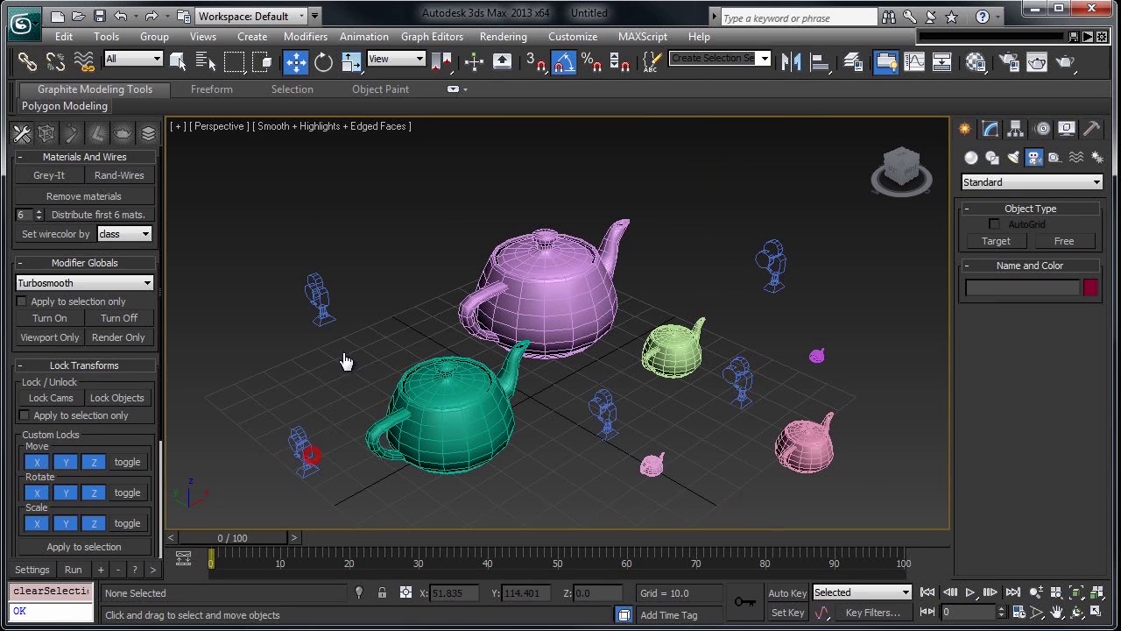
- Select all cameras by running =select cameras in the ActiveType box, and delete them
{"action": "left_click", "coordinate": [433, 191]}
{"action": "type", "text": "x="}
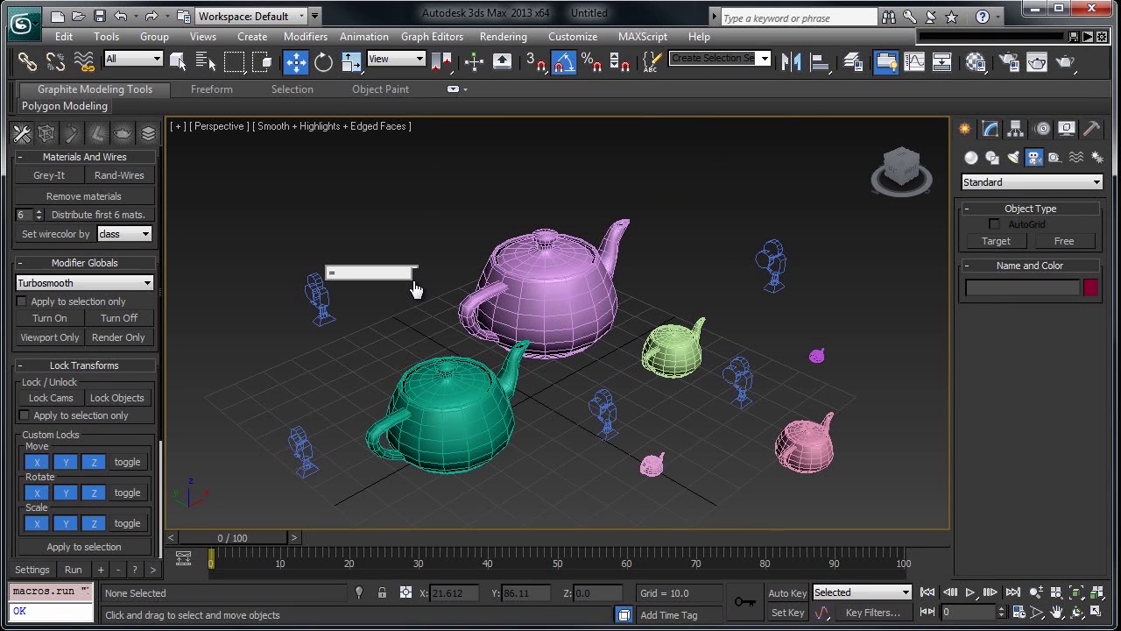
{"action": "type", "text": "select came"}
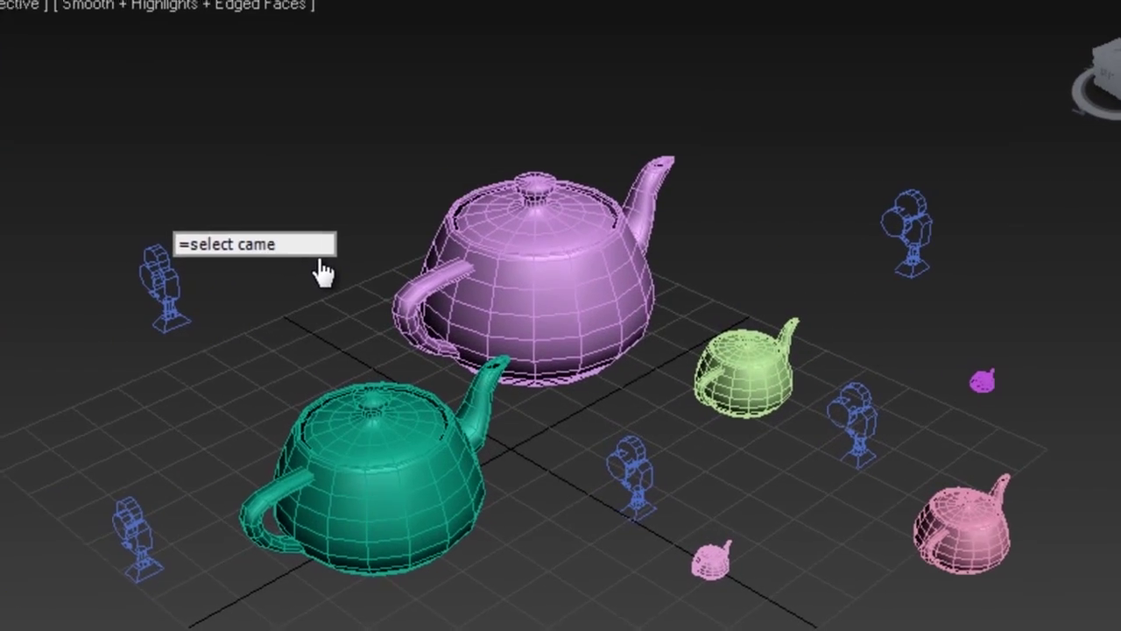
{"action": "type", "text": "ras"}
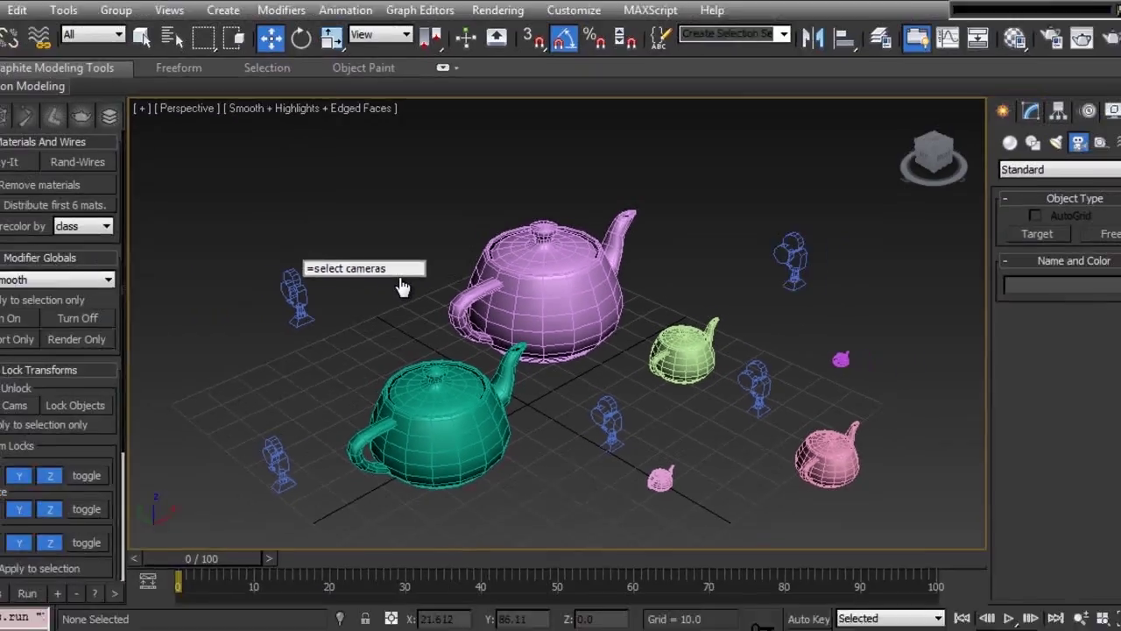
{"action": "key", "text": "Return"}
{"action": "key", "text": "Delete"}
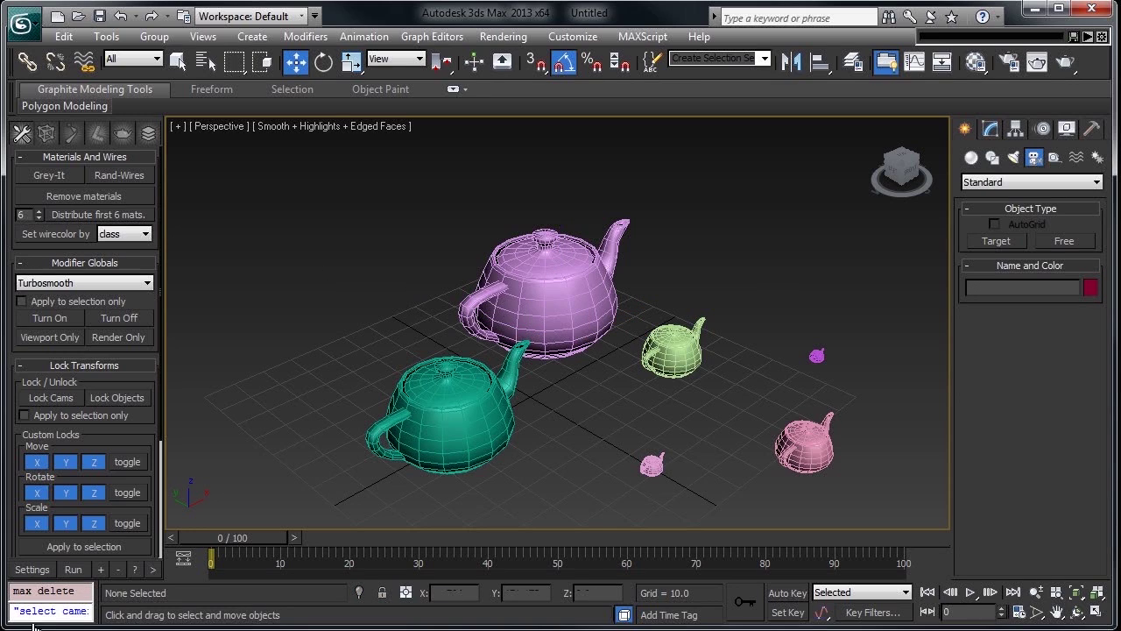
- Run print "hey" in the MAXScript mini listener
{"action": "left_click", "coordinate": [46, 616]}
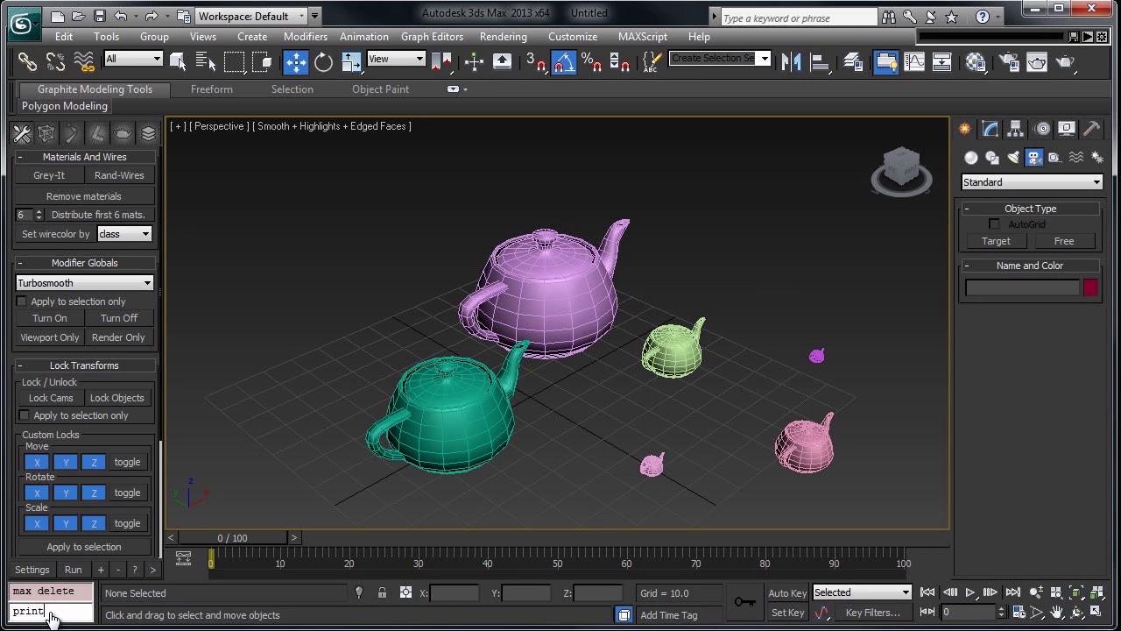
{"action": "type", "text": "print \"hey\""}
{"action": "key", "text": "Return"}
{"action": "left_click", "coordinate": [362, 376]}
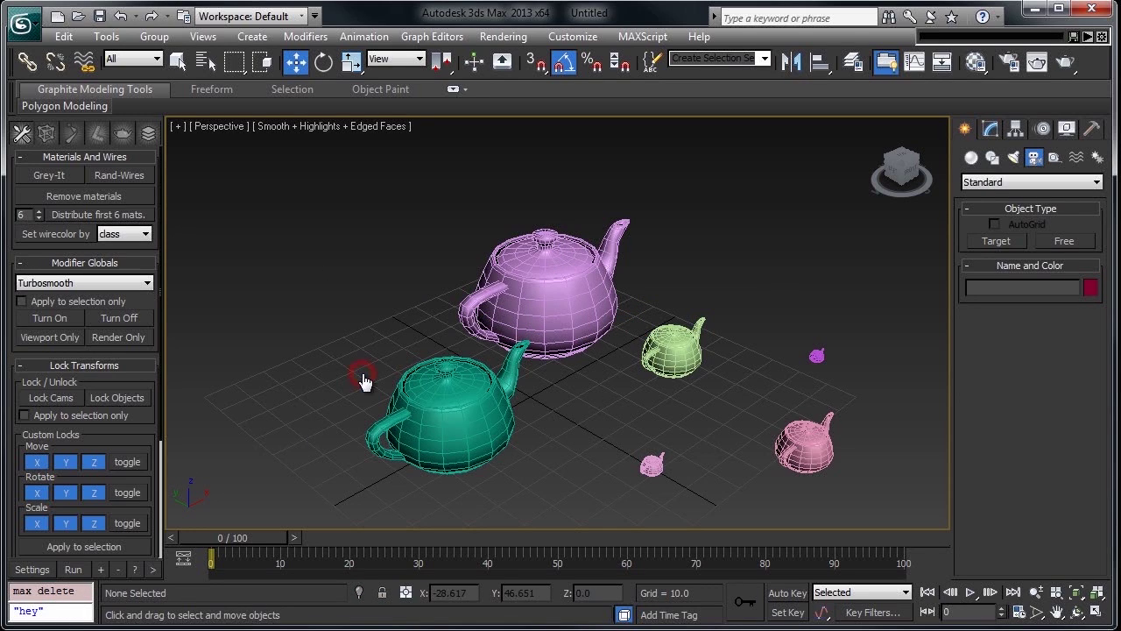
- Run =print "howdy" as a MAXScript expression through the ActiveType box
{"action": "key", "text": "Tab"}
{"action": "type", "text": "=print \"how"}
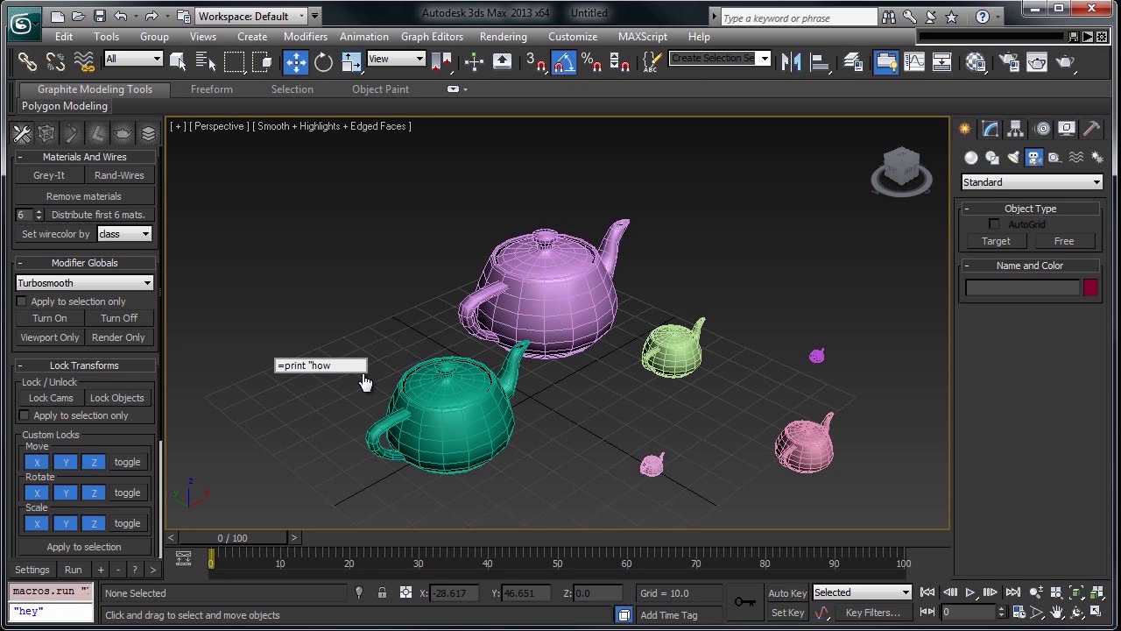
{"action": "key", "text": "Return"}
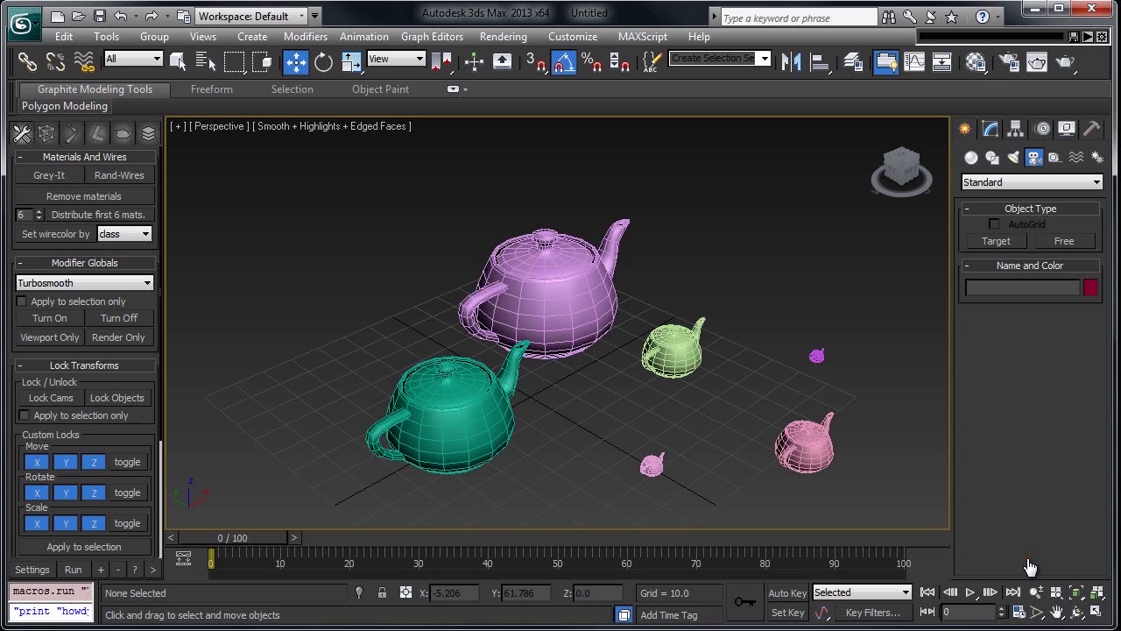
- Remove the spout of the large purple teapot by running .spout = false on it through ActiveType
{"action": "left_click", "coordinate": [1027, 561]}
{"action": "left_click", "coordinate": [990, 128]}
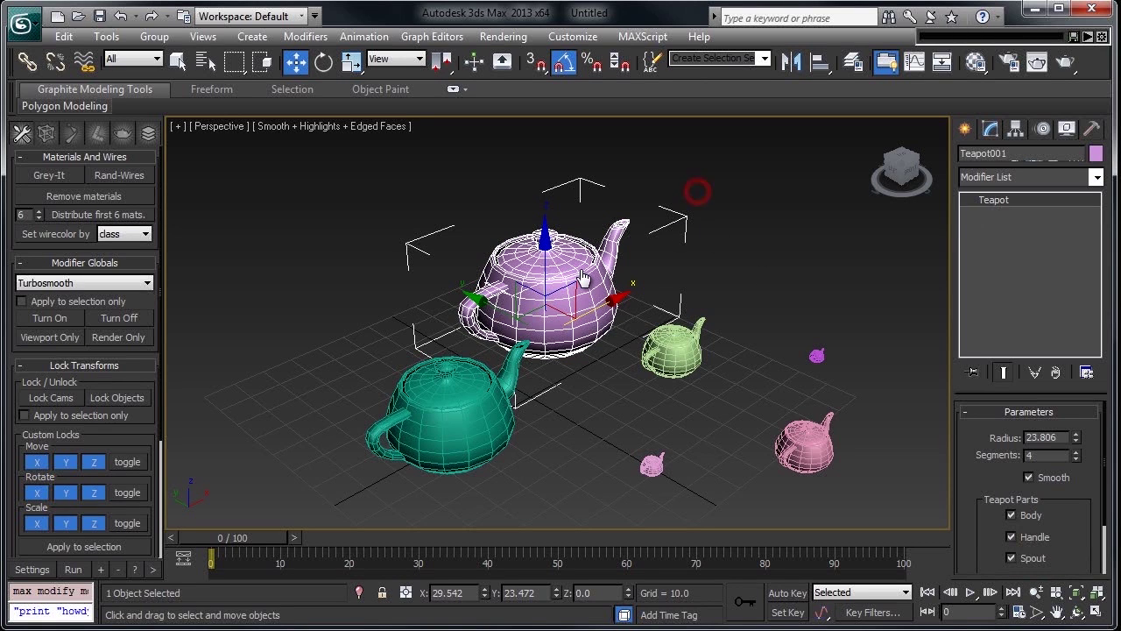
{"action": "key", "text": "Tab"}
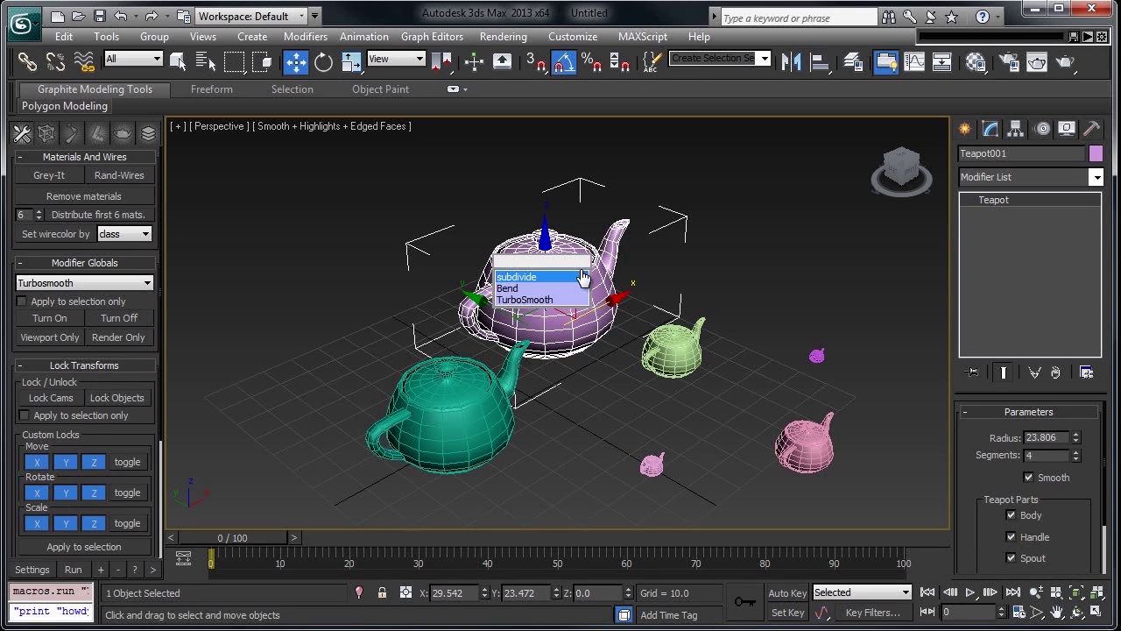
{"action": "left_click", "coordinate": [724, 231]}
{"action": "type", "text": ".spout = false"}
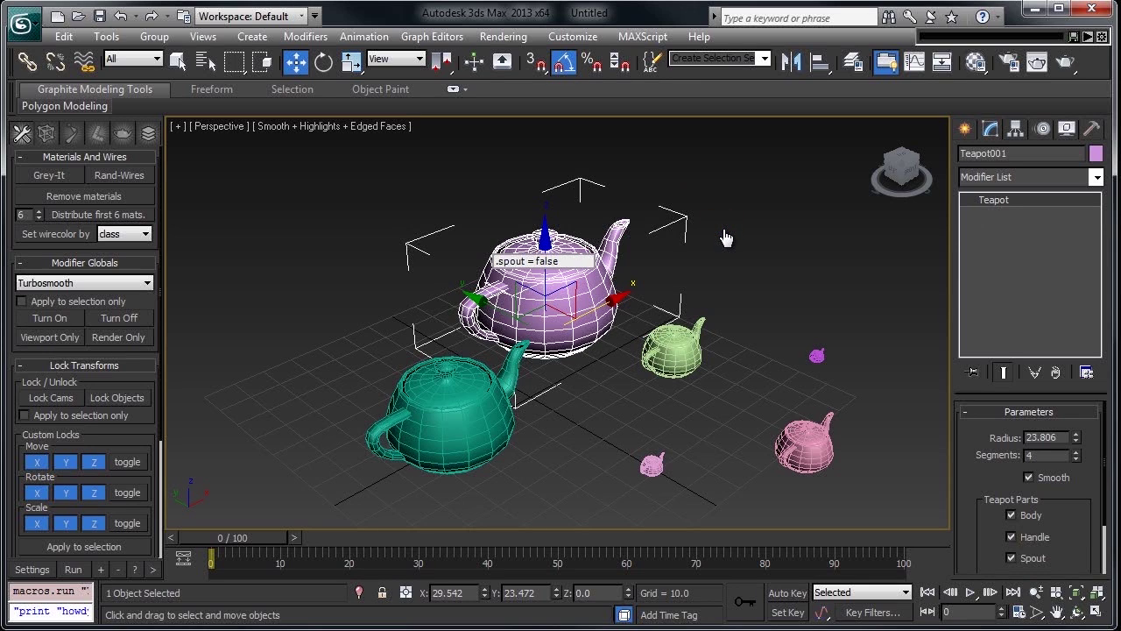
{"action": "key", "text": "Return"}
{"action": "left_click", "coordinate": [726, 237]}
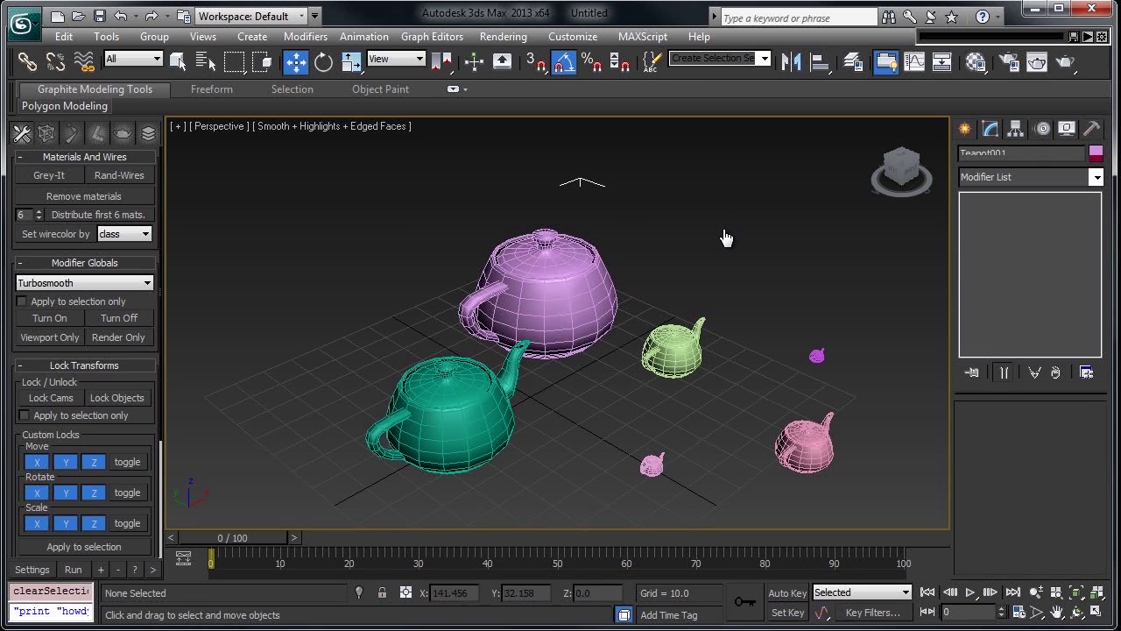
- Select all six teapots, remove their spouts by running .spout = false in ActiveType, and deselect them
{"action": "key", "text": "ctrl+a"}
{"action": "key", "text": "Tab"}
{"action": "type", "text": ".spout = false"}
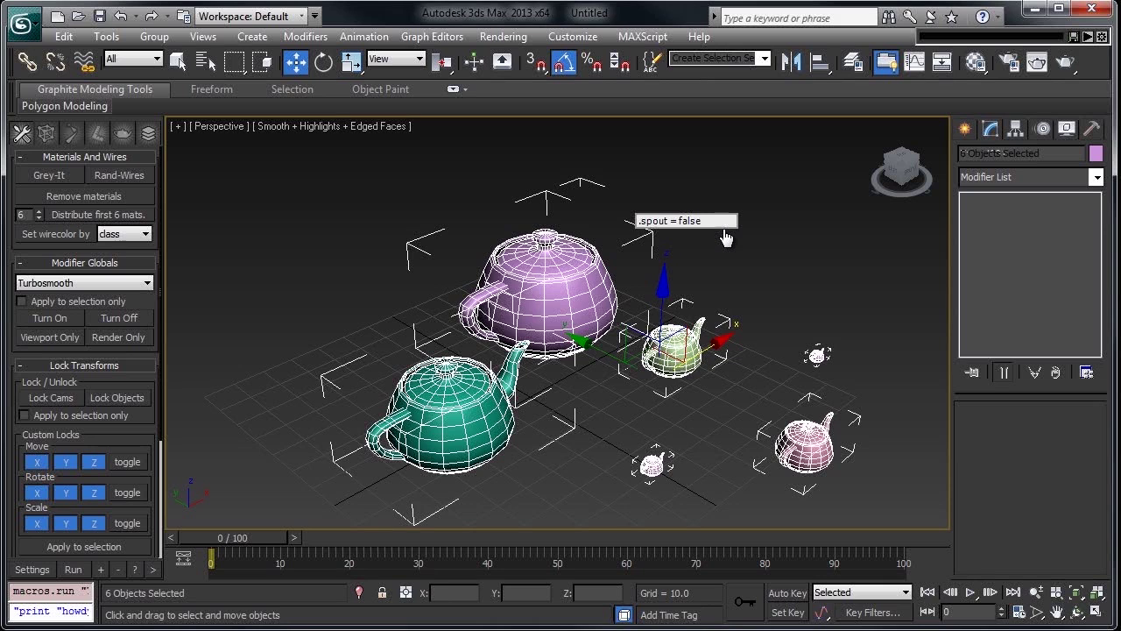
{"action": "key", "text": "Return"}
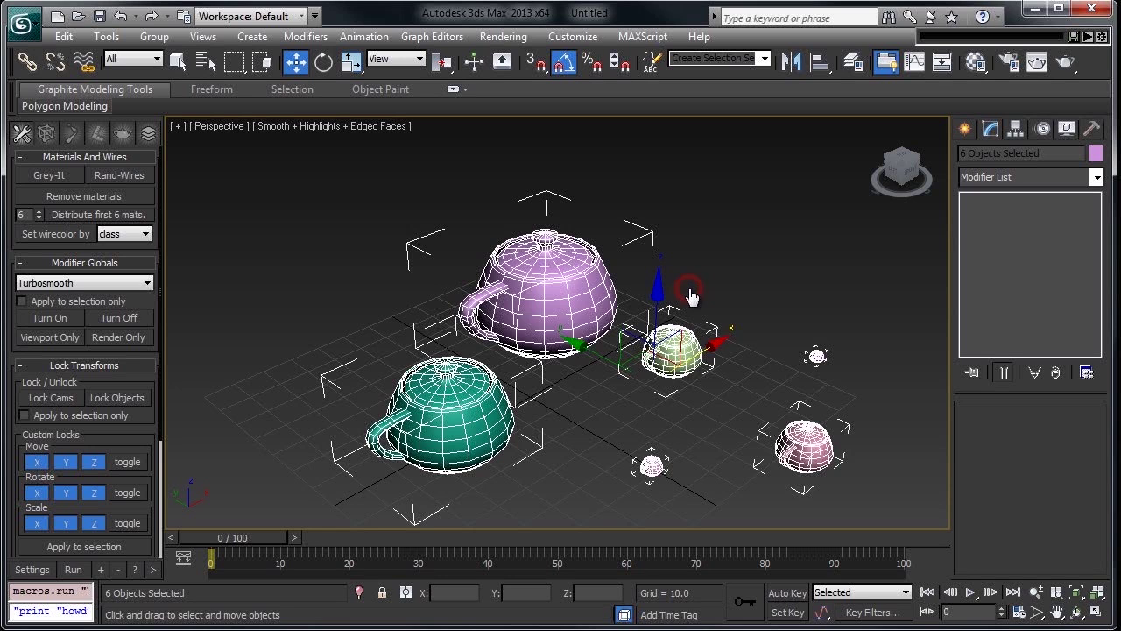
{"action": "key", "text": "ctrl+d"}
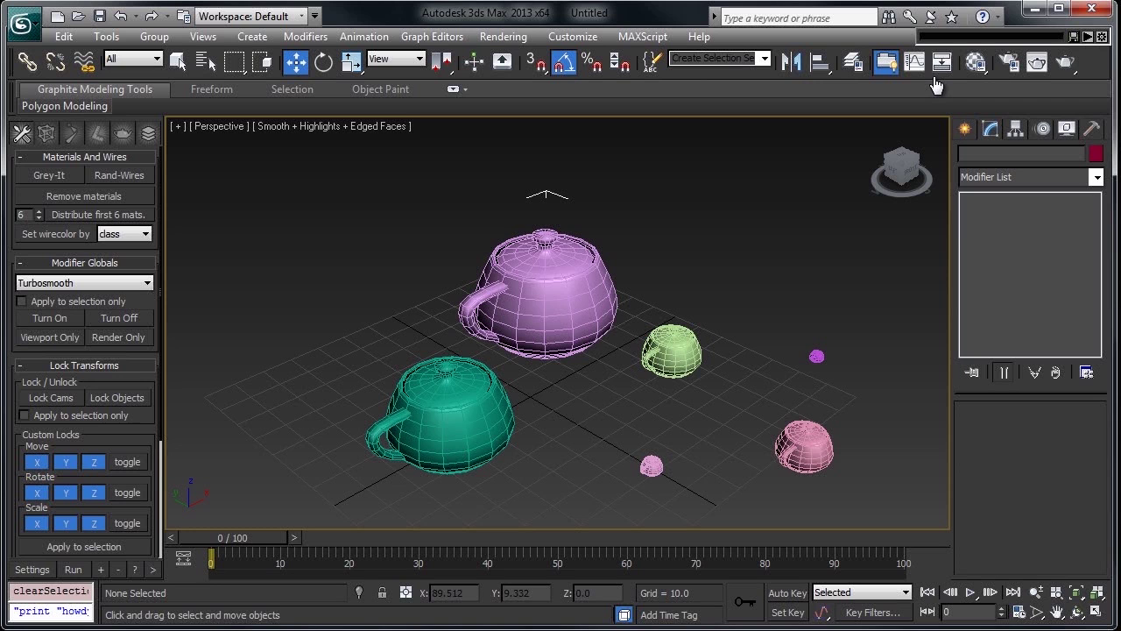
- Open the commands file from the ActiveType settings, append ;(print "heck yeah!") to the makeTeapots command and save the file
{"action": "key", "text": "Tab"}
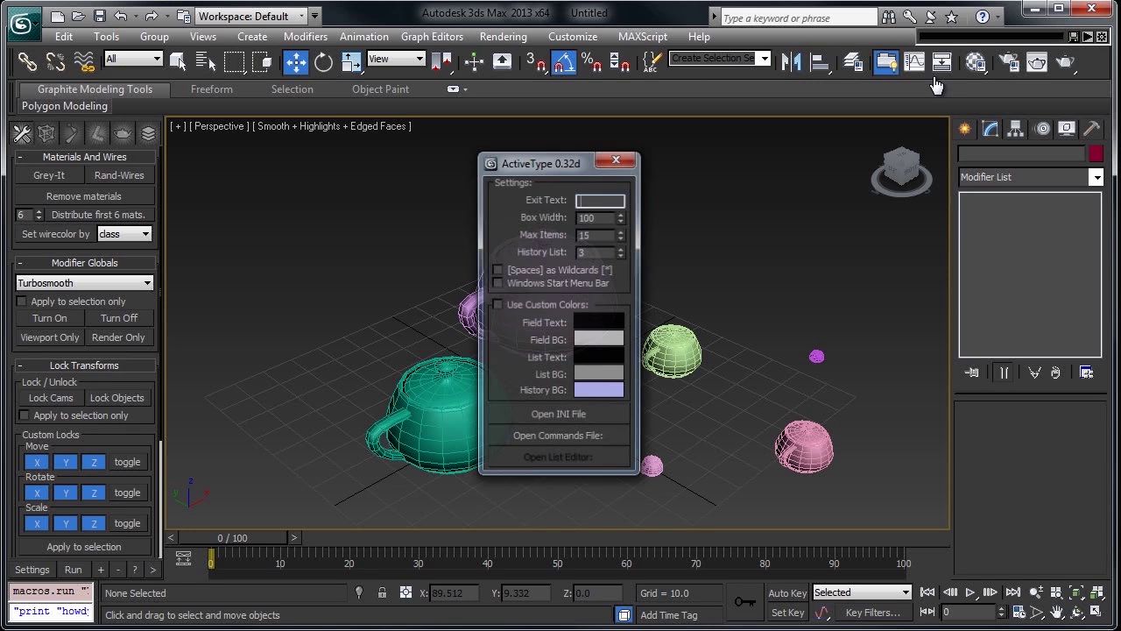
{"action": "left_click", "coordinate": [618, 438]}
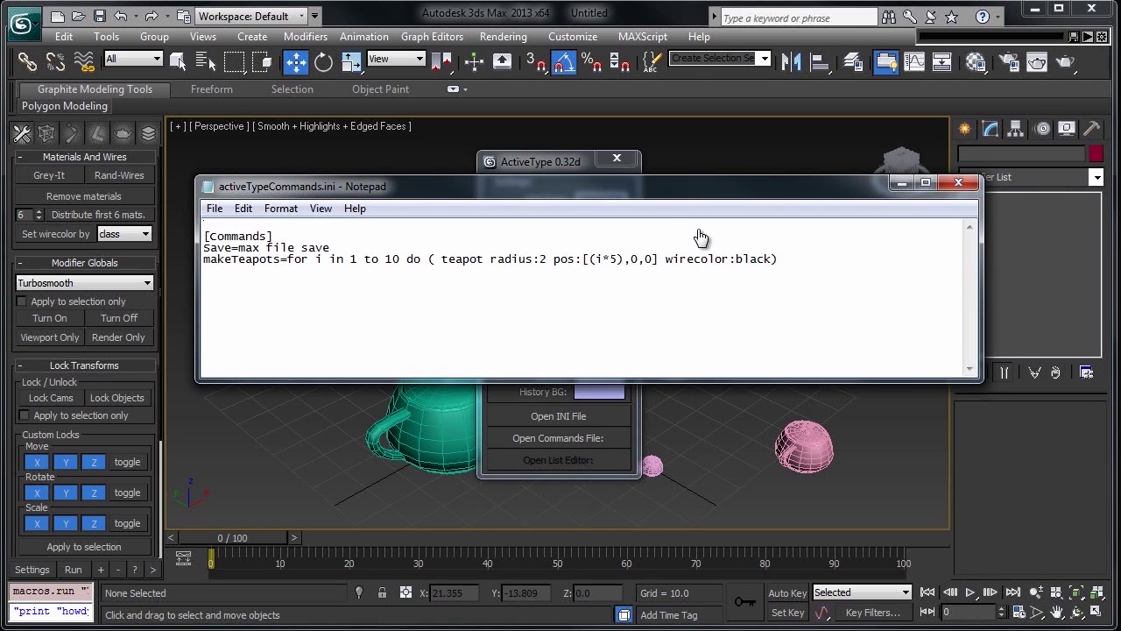
{"action": "double_click", "coordinate": [284, 259]}
{"action": "left_click_drag", "start_coordinate": [287, 259], "coordinate": [294, 259]}
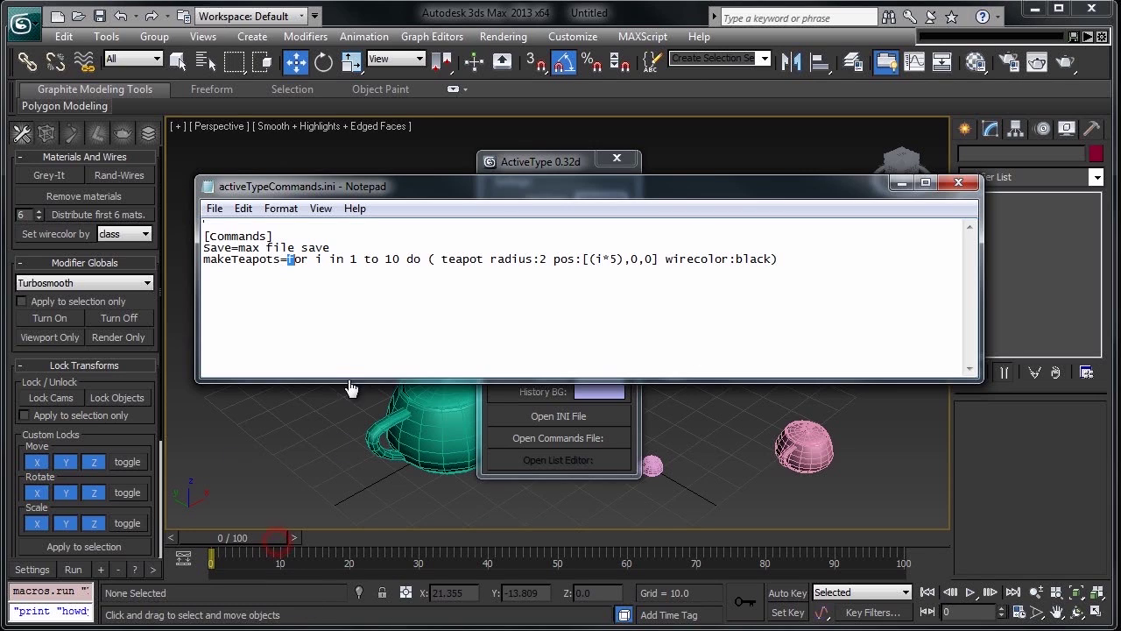
{"action": "key", "text": "End"}
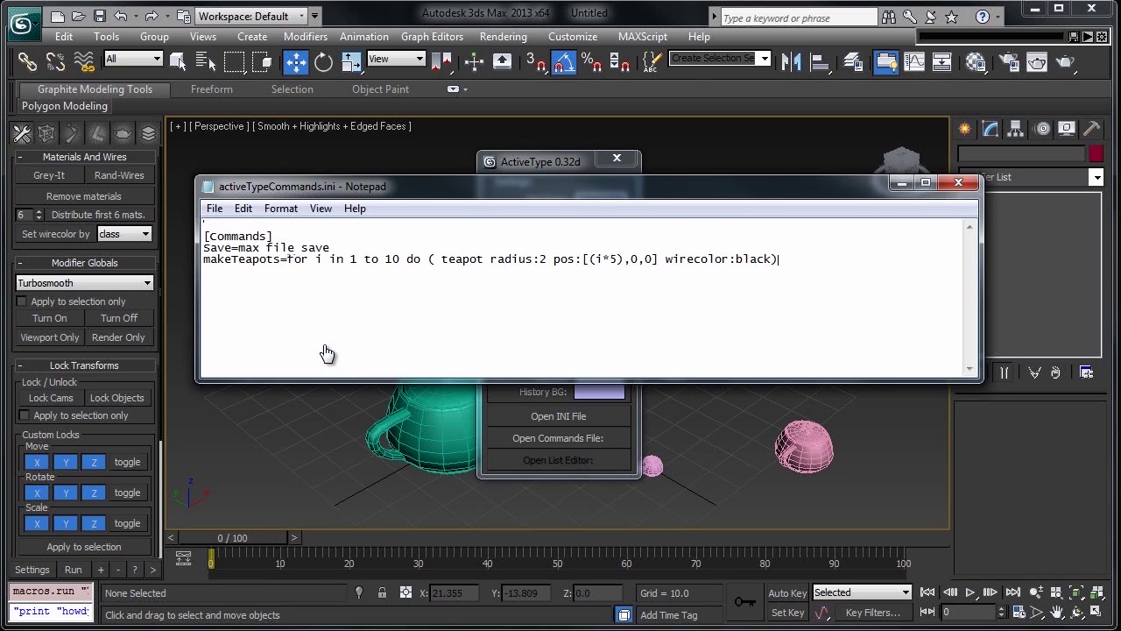
{"action": "type", "text": ";(print \"heck yeah!\")"}
{"action": "key", "text": "alt+F4"}
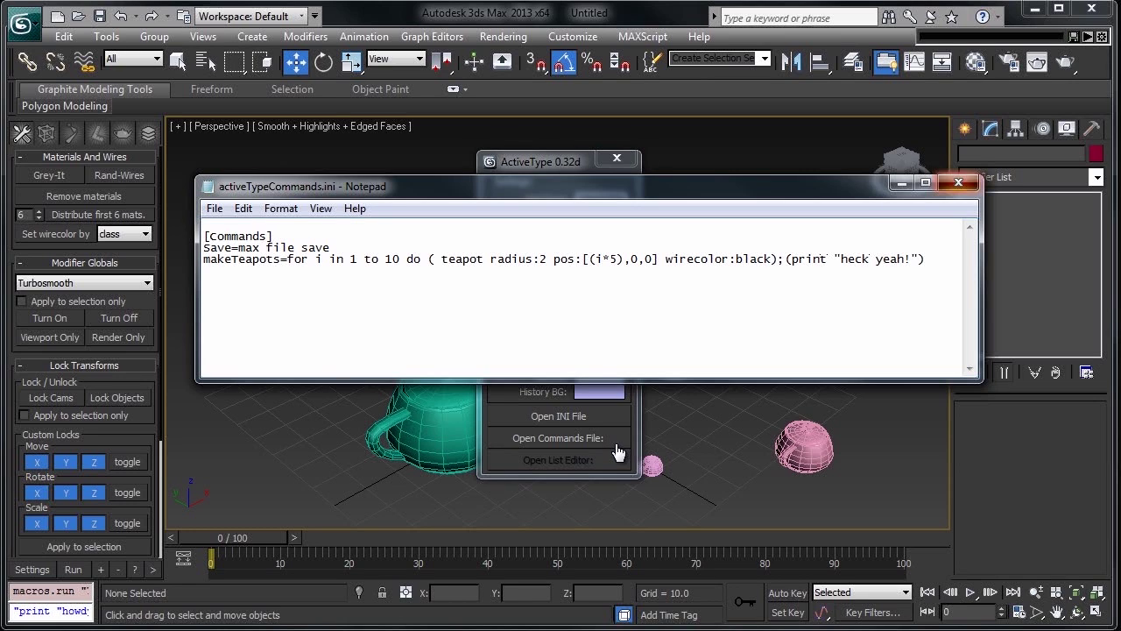
{"action": "key", "text": "alt+F4"}
- Delete all the teapots and run the makeTeapots command from ActiveType's # command list
{"action": "key", "text": "ctrl+a"}
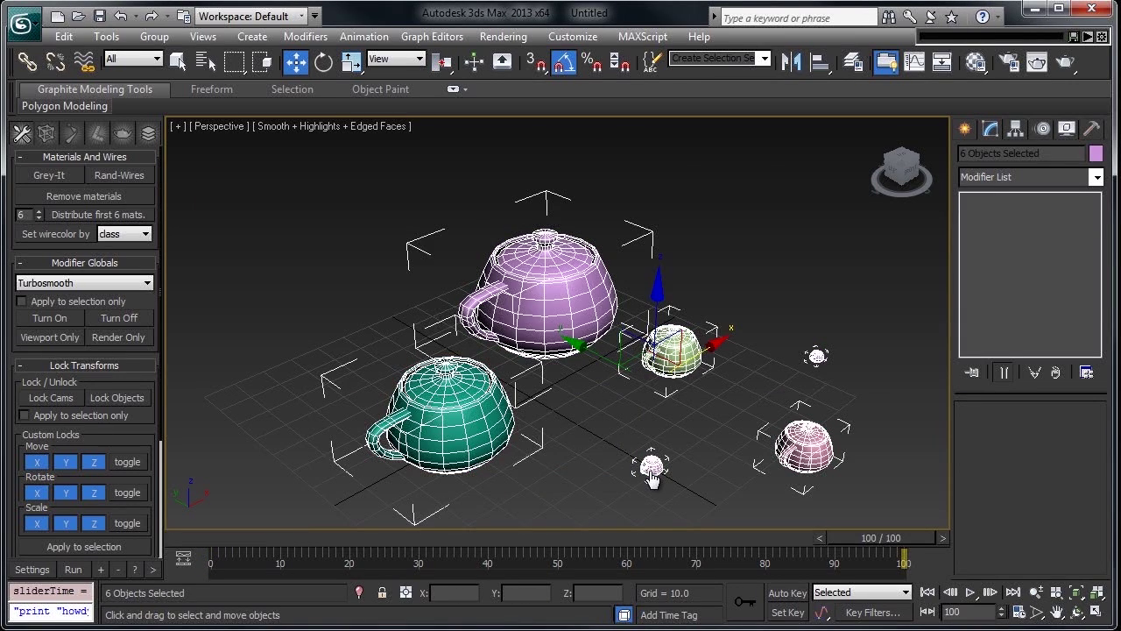
{"action": "key", "text": "Delete"}
{"action": "key", "text": "Tab"}
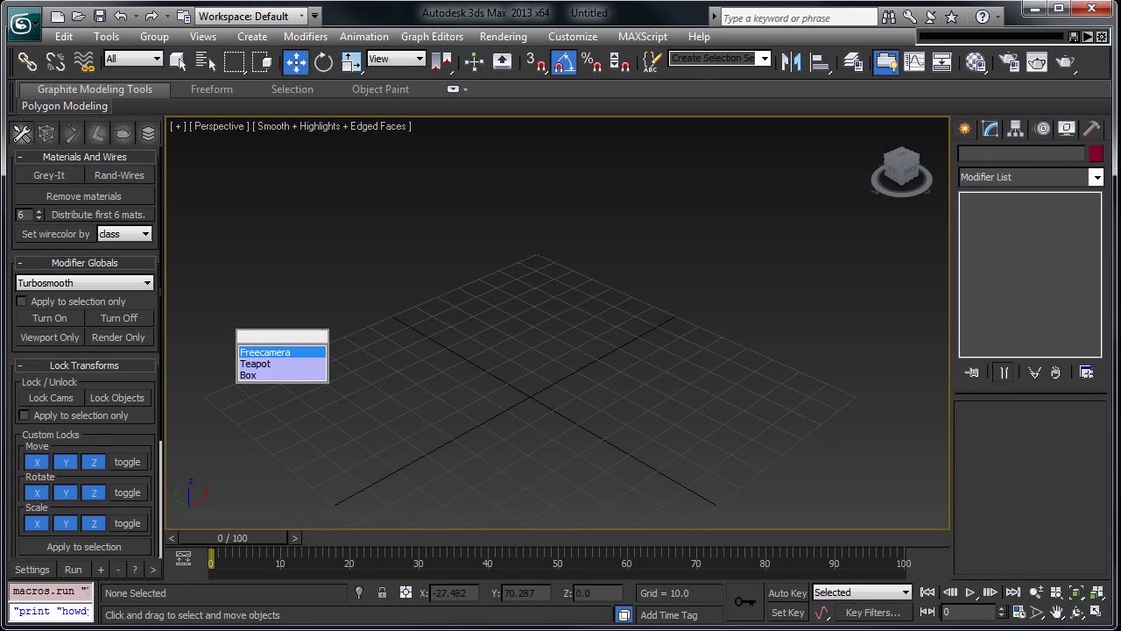
{"action": "type", "text": "#"}
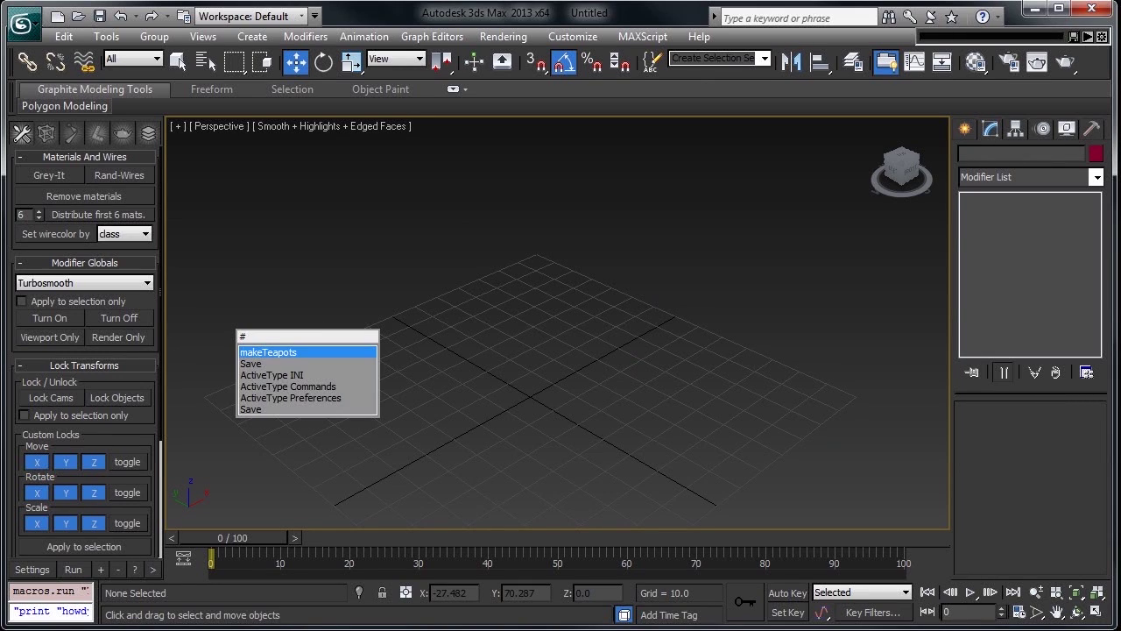
{"action": "key", "text": "Down"}
{"action": "key", "text": "Down"}
{"action": "key", "text": "Down"}
{"action": "key", "text": "Down"}
{"action": "key", "text": "Down"}
{"action": "key", "text": "Up"}
{"action": "key", "text": "Up"}
{"action": "key", "text": "Up"}
{"action": "key", "text": "Up"}
{"action": "key", "text": "Up"}
{"action": "key", "text": "Return"}
{"action": "key", "text": "z"}
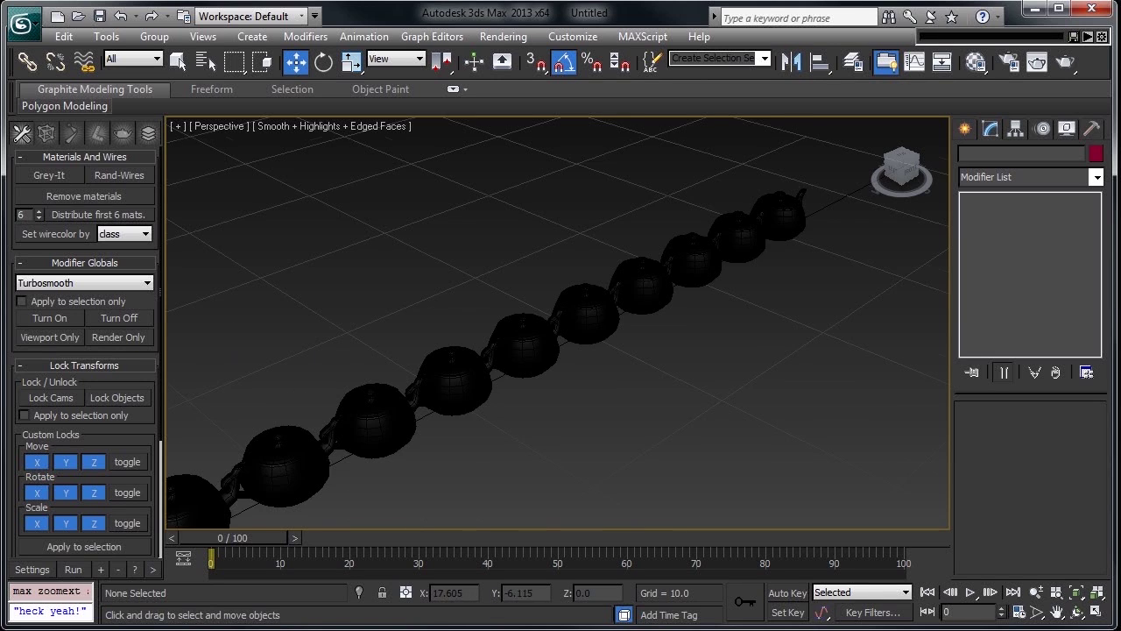
{"action": "scroll", "coordinate": [561, 374], "scroll_direction": "down", "scroll_amount": 3}
{"action": "middle_click_drag", "start_coordinate": [491, 456], "coordinate": [526, 350]}
{"action": "middle_click_drag", "start_coordinate": [648, 350], "coordinate": [596, 444]}
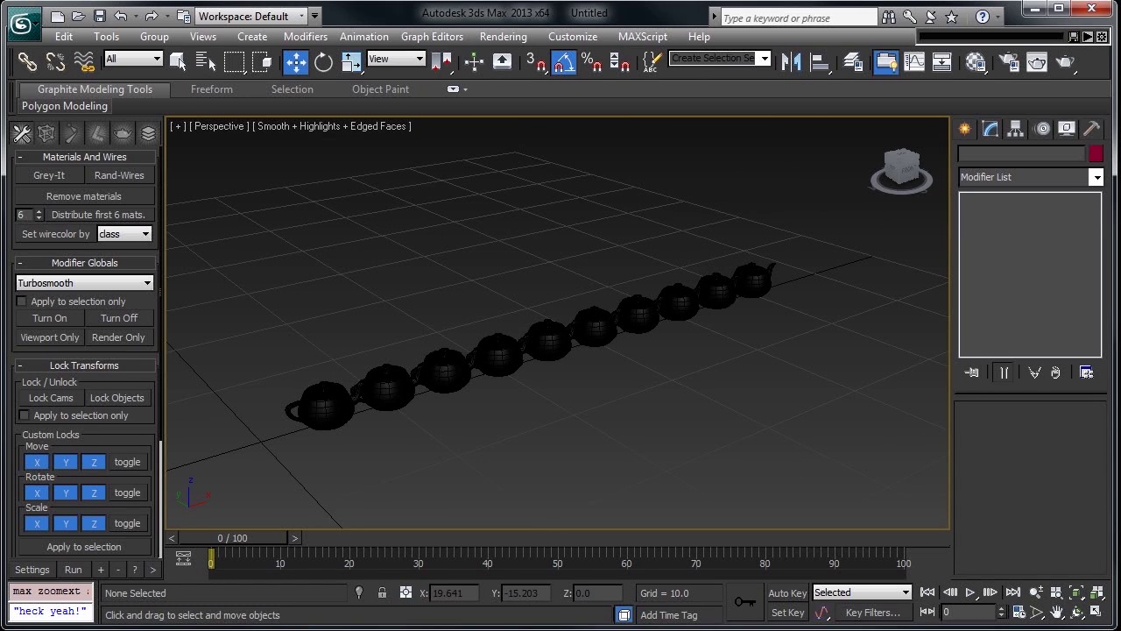